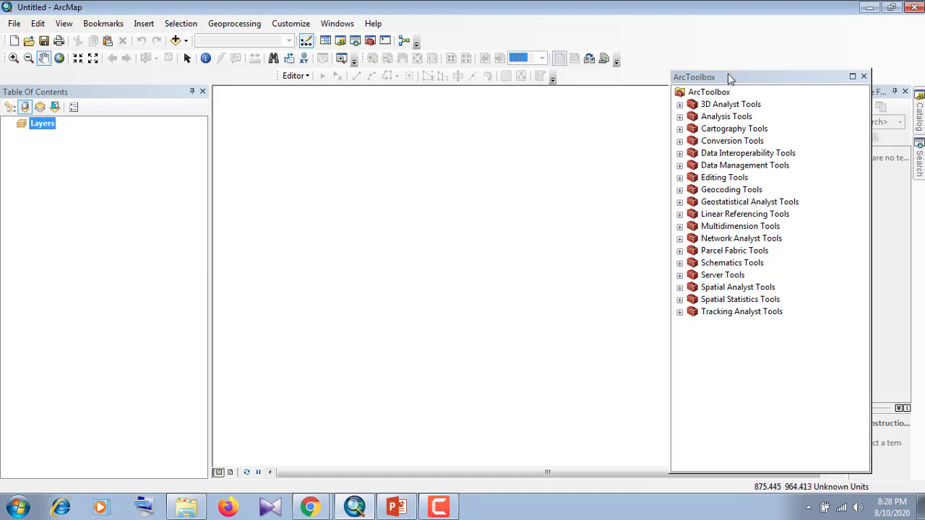
Step: Switch to Windows Explorer and select the LC08_L1TP_138045_20200101_20200113_01_T1.tar GZ archive in the GSI Training Session 07 folder
{"action": "left_click_drag", "start_coordinate": [728, 78], "coordinate": [748, 78]}
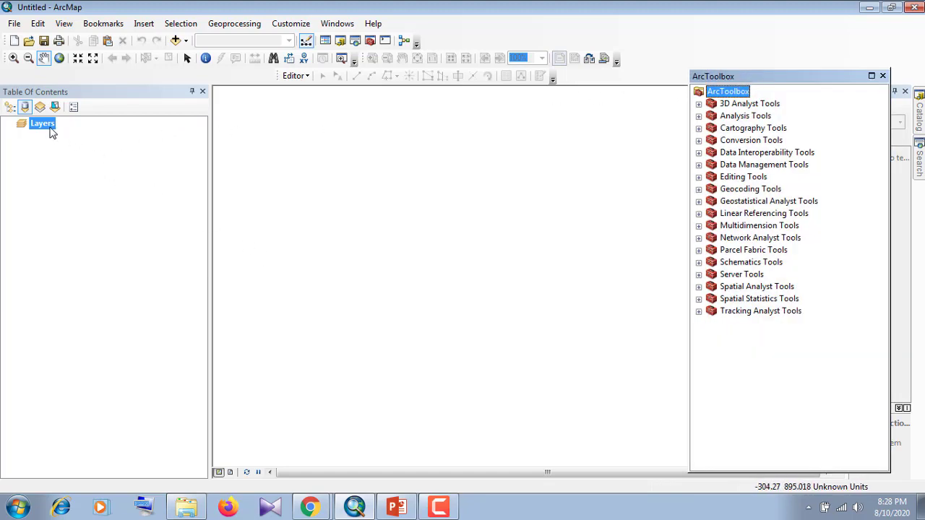
{"action": "right_click", "coordinate": [46, 124]}
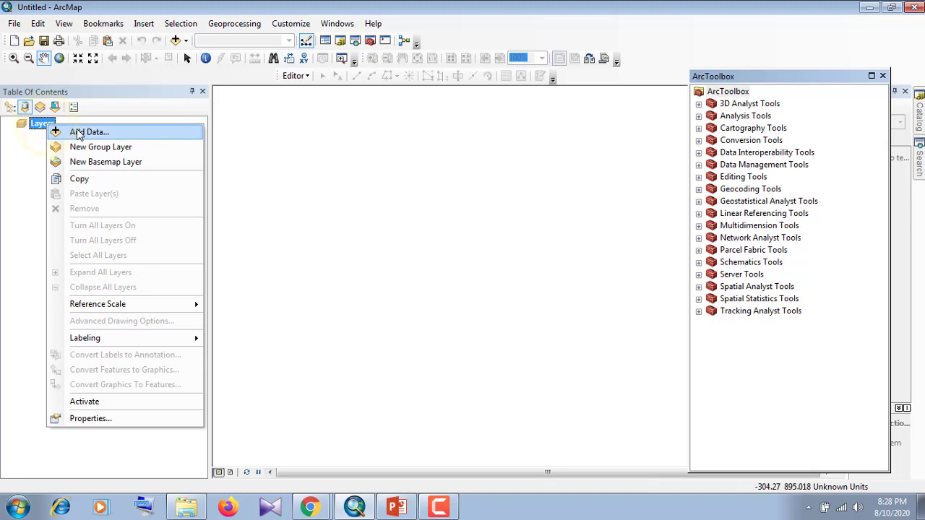
{"action": "left_click", "coordinate": [189, 510]}
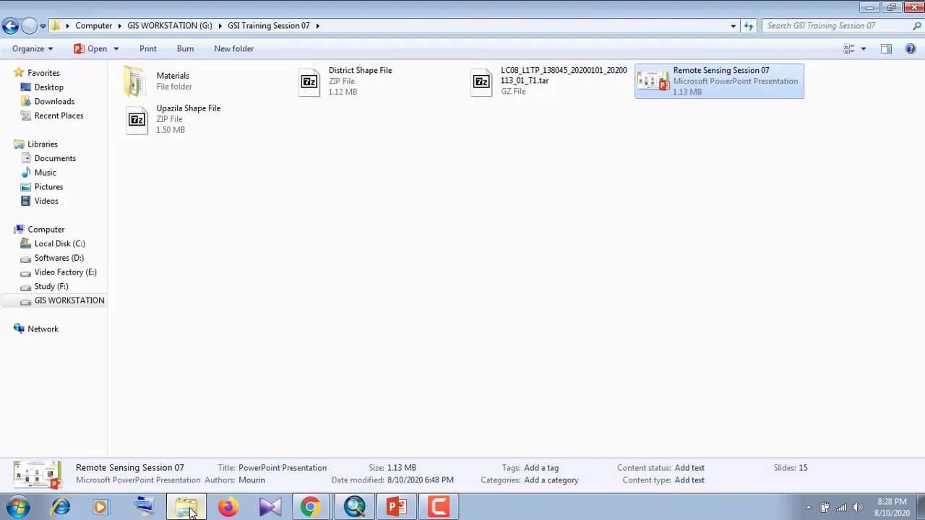
{"action": "left_click", "coordinate": [513, 94]}
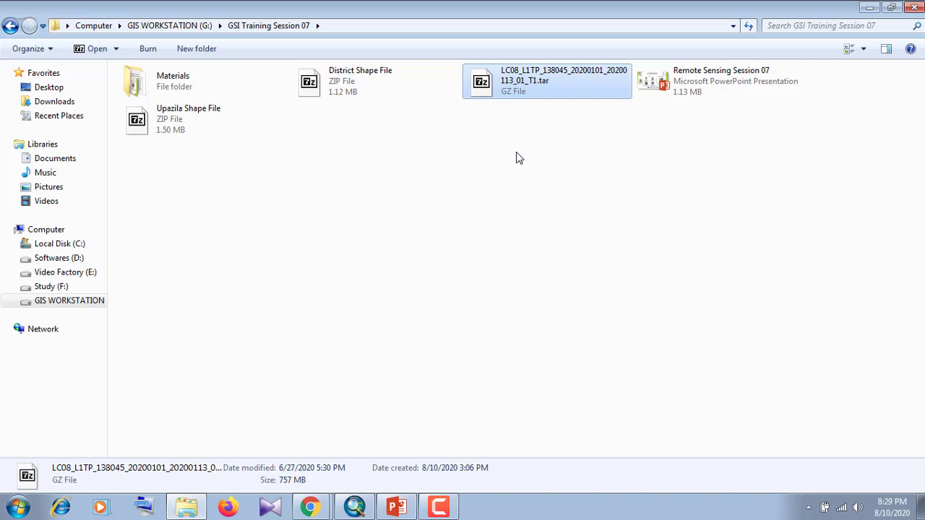
{"action": "double_click", "coordinate": [525, 96]}
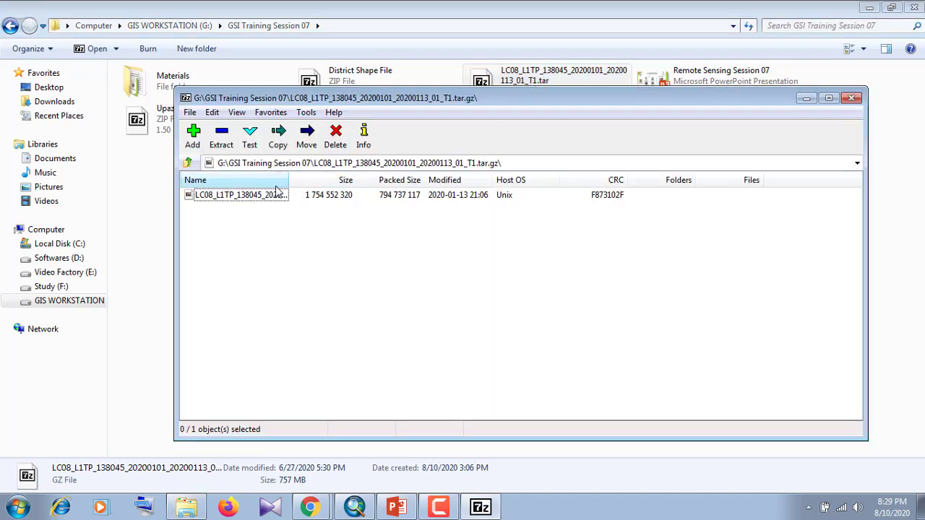
{"action": "left_click", "coordinate": [250, 197]}
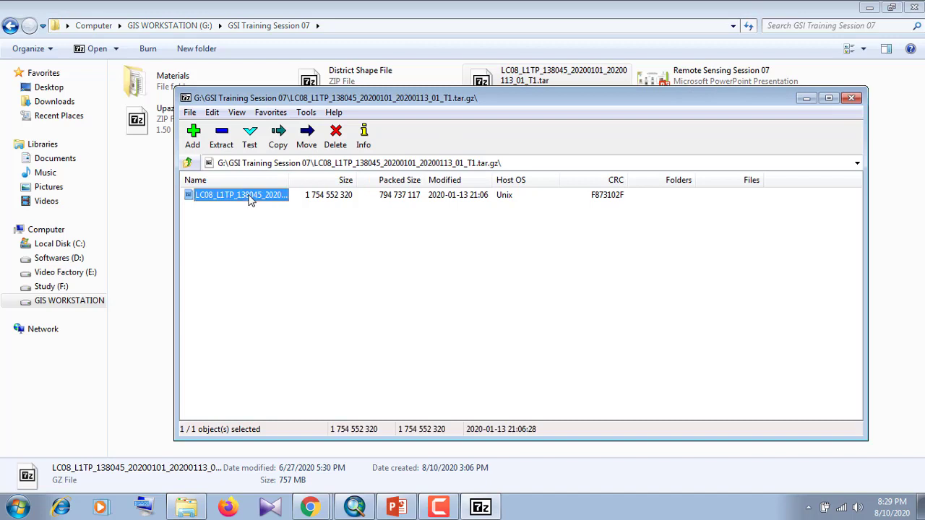
{"action": "left_click", "coordinate": [222, 137]}
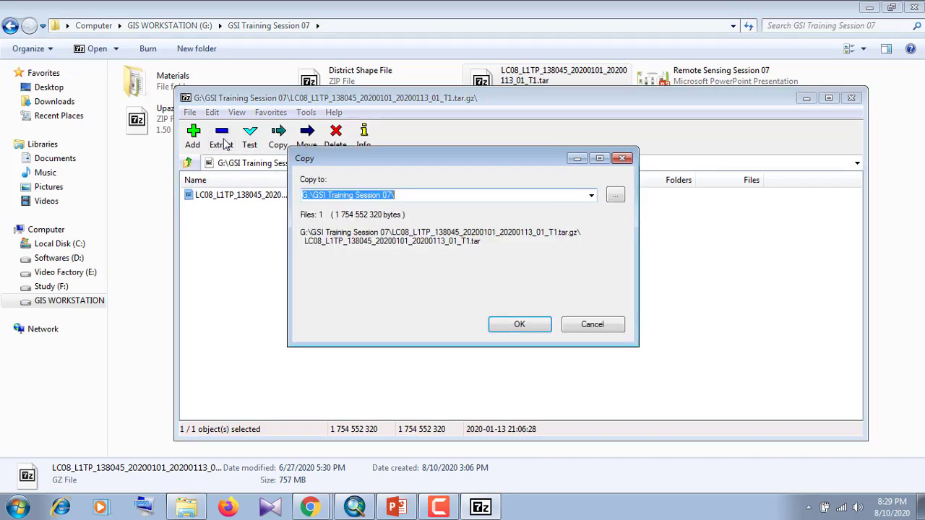
{"action": "left_click", "coordinate": [597, 325]}
{"action": "left_click", "coordinate": [851, 99]}
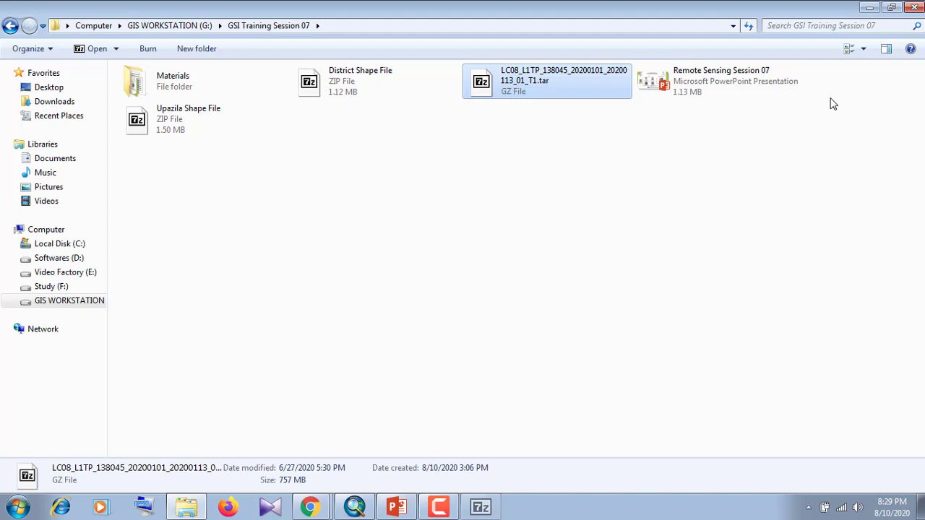
Step: Extract the LC08_L1TP_138045_20200101_20200113_01_T1.tar GZ archive with 7-Zip into a subfolder of the same name
{"action": "right_click", "coordinate": [500, 100]}
{"action": "mouse_move", "coordinate": [549, 173]}
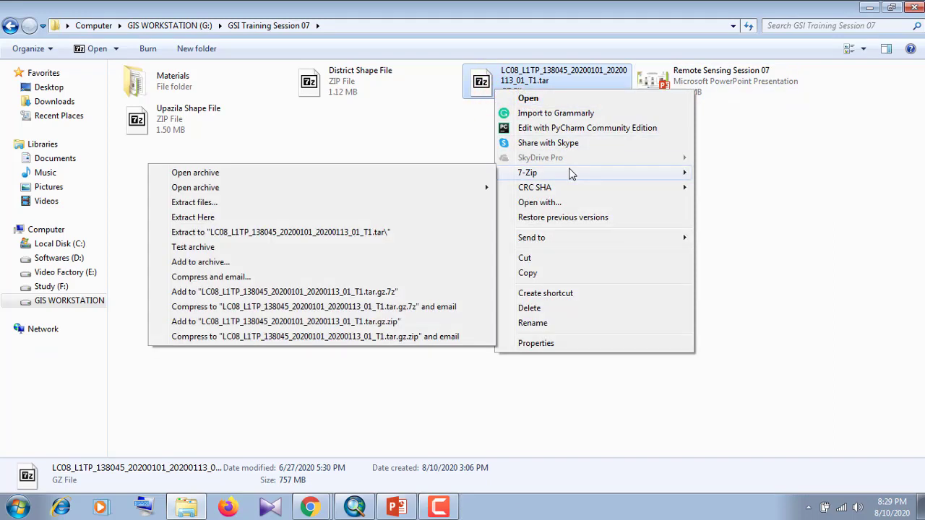
{"action": "left_click", "coordinate": [210, 206]}
{"action": "left_click", "coordinate": [436, 338]}
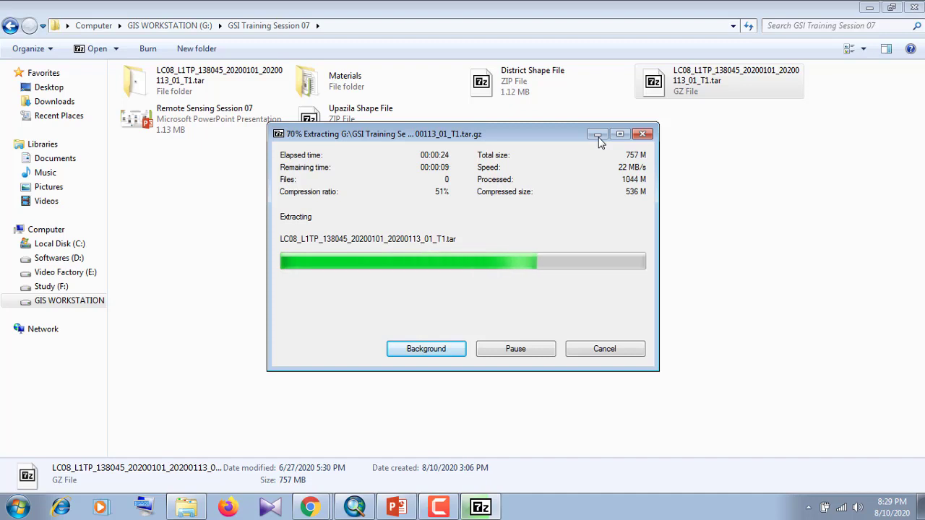
Step: Lower the system playback volume to about half
{"action": "left_click", "coordinate": [855, 509]}
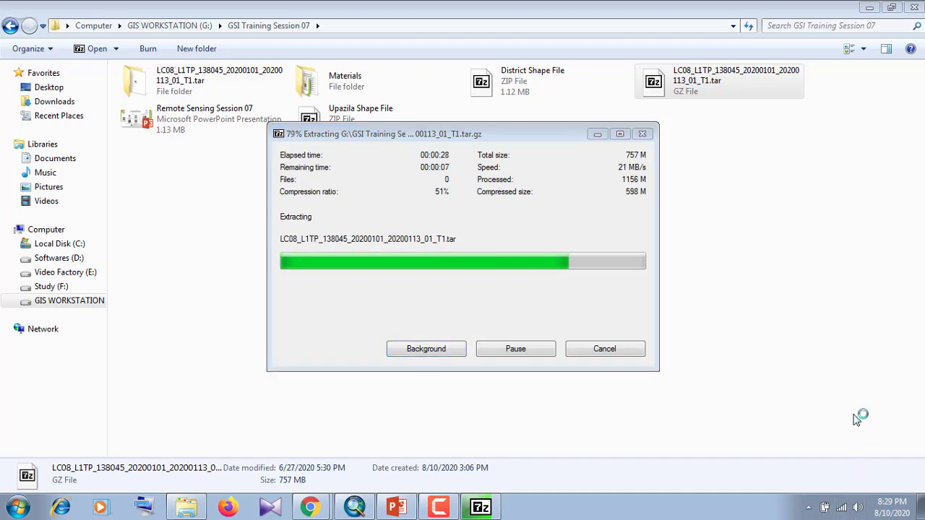
{"action": "left_click", "coordinate": [859, 509]}
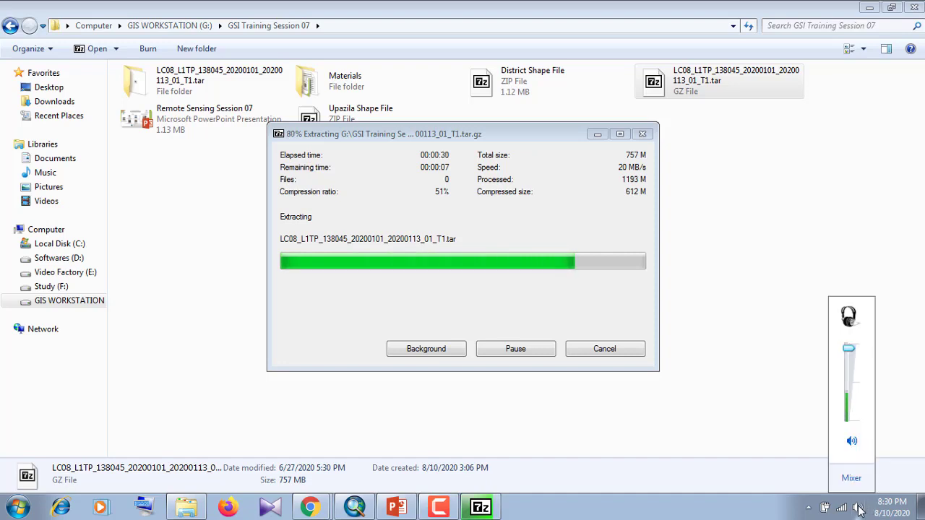
{"action": "left_click_drag", "start_coordinate": [848, 349], "coordinate": [848, 378]}
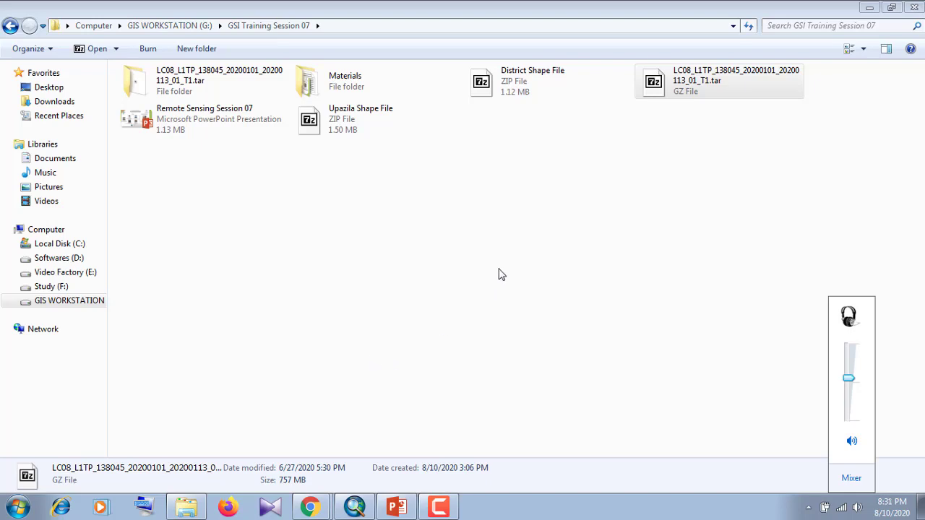
Step: Open the extracted LC08_L1TP_138045_20200101_20200113_01_T1.tar folder and the TAR archive inside it
{"action": "left_click", "coordinate": [318, 209]}
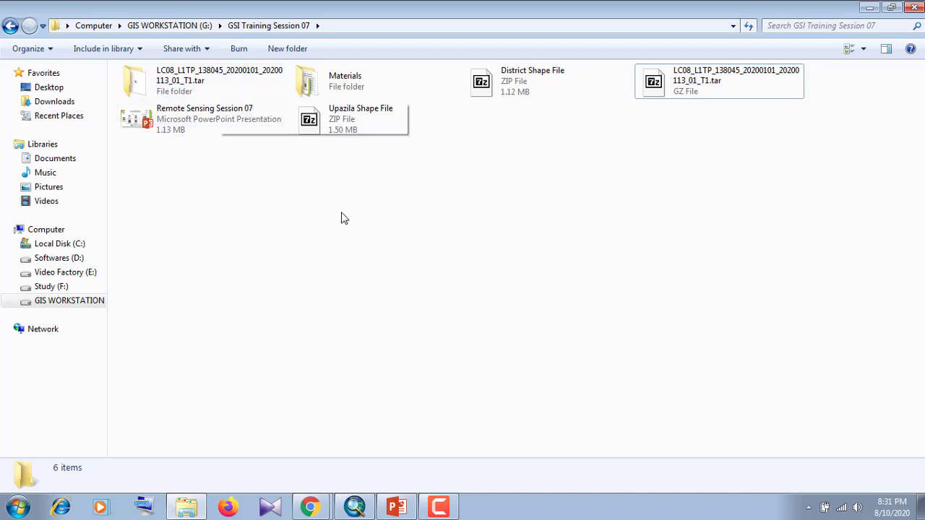
{"action": "left_click", "coordinate": [206, 86]}
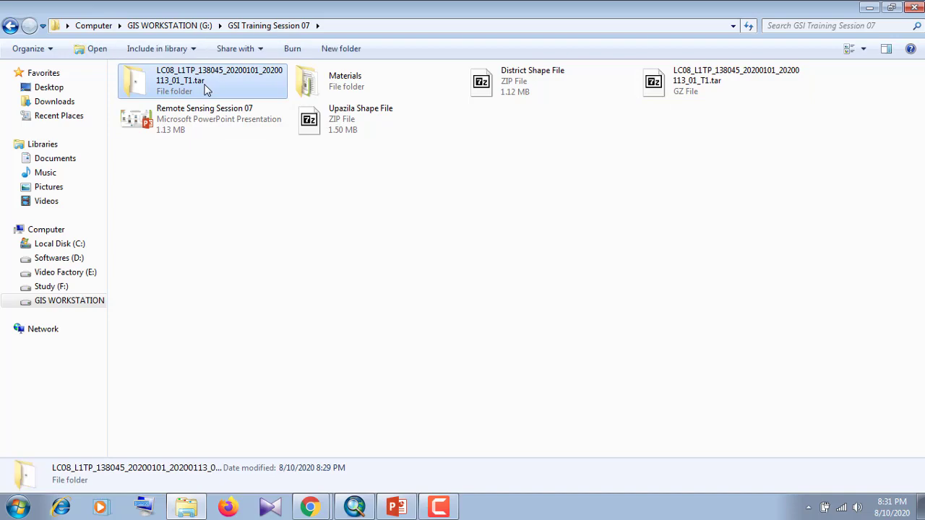
{"action": "double_click", "coordinate": [206, 87]}
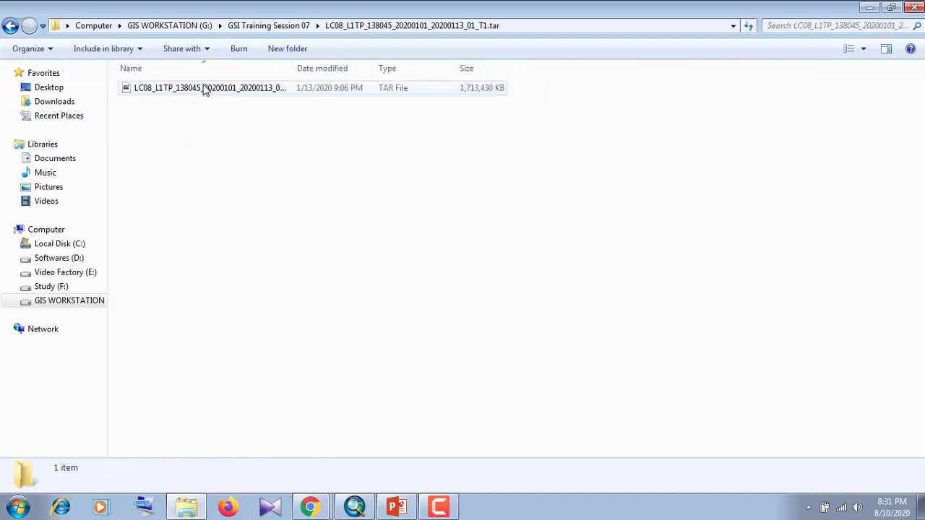
{"action": "double_click", "coordinate": [208, 93]}
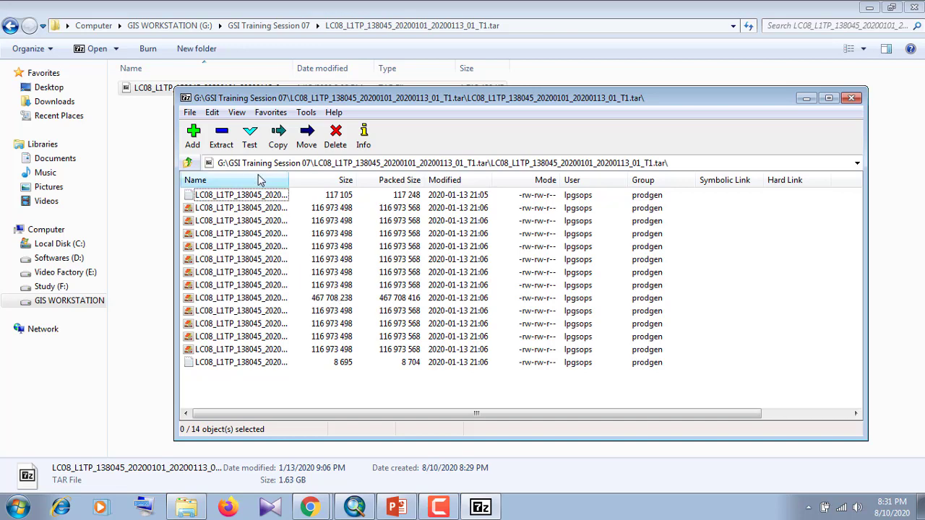
Step: Extract all files of the TAR archive into its own folder and display that folder's contents as tiles
{"action": "left_click", "coordinate": [219, 139]}
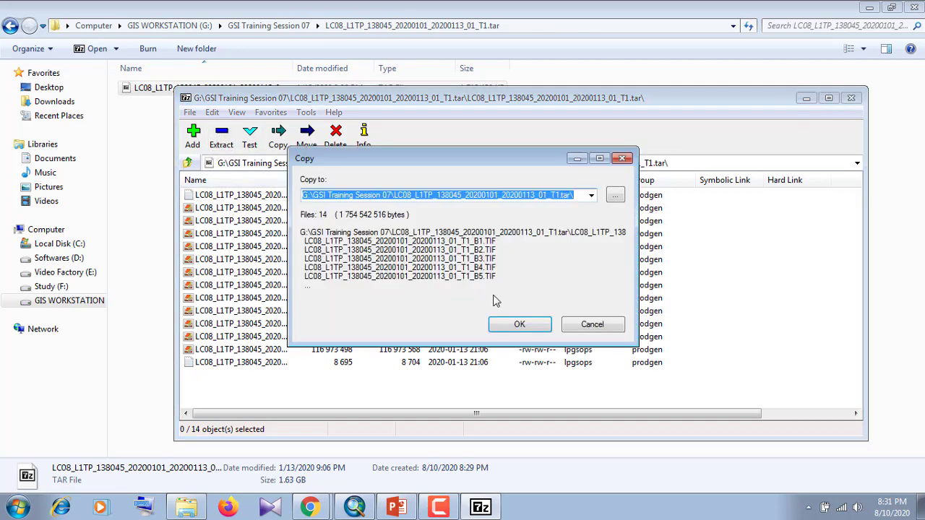
{"action": "left_click", "coordinate": [509, 327]}
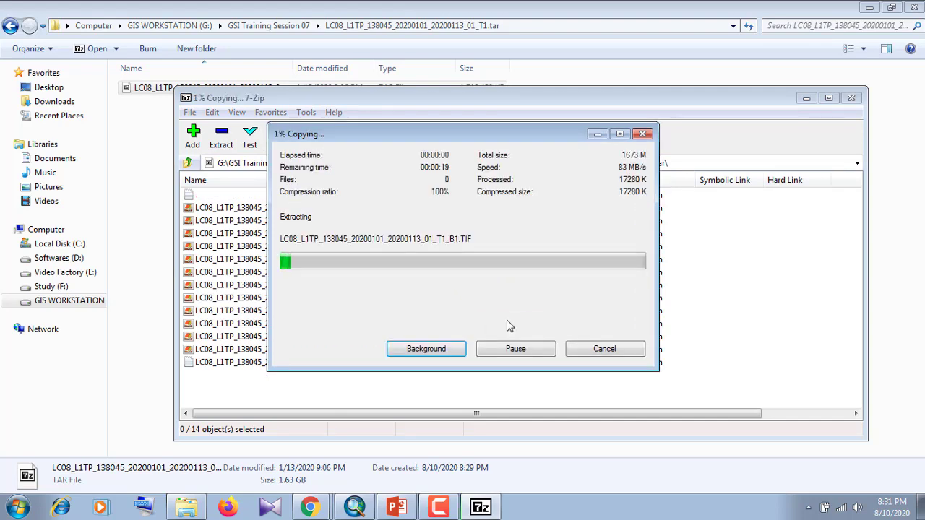
{"action": "left_click", "coordinate": [598, 134]}
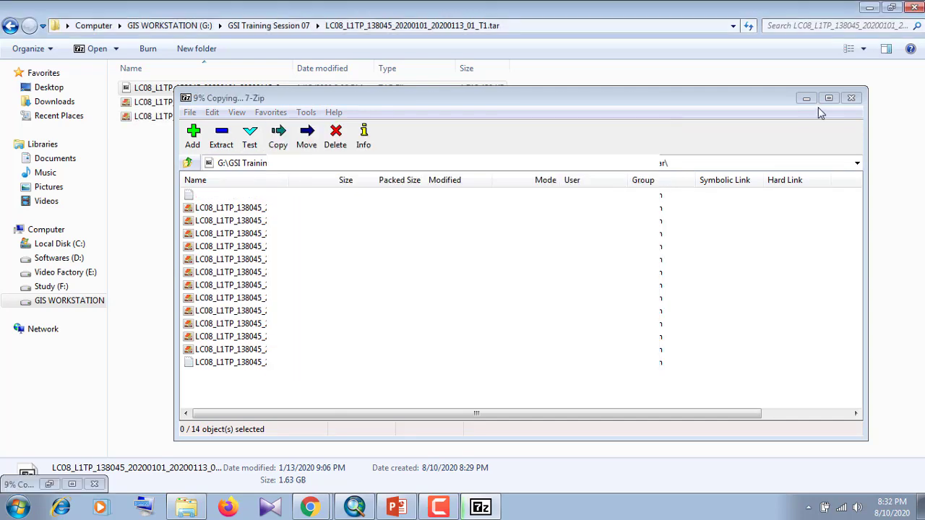
{"action": "left_click", "coordinate": [808, 99]}
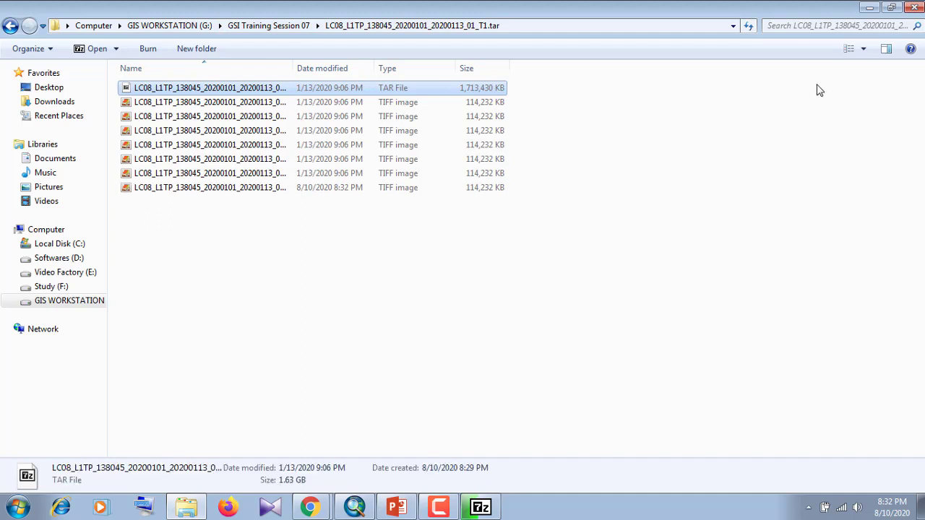
{"action": "left_click", "coordinate": [846, 54]}
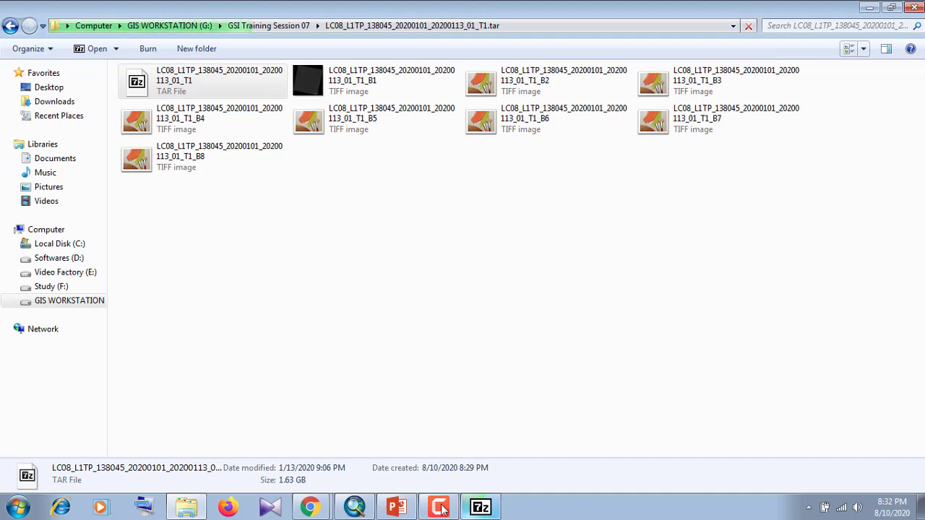
Step: Check the progress of the 7-Zip extraction
{"action": "left_click", "coordinate": [356, 508]}
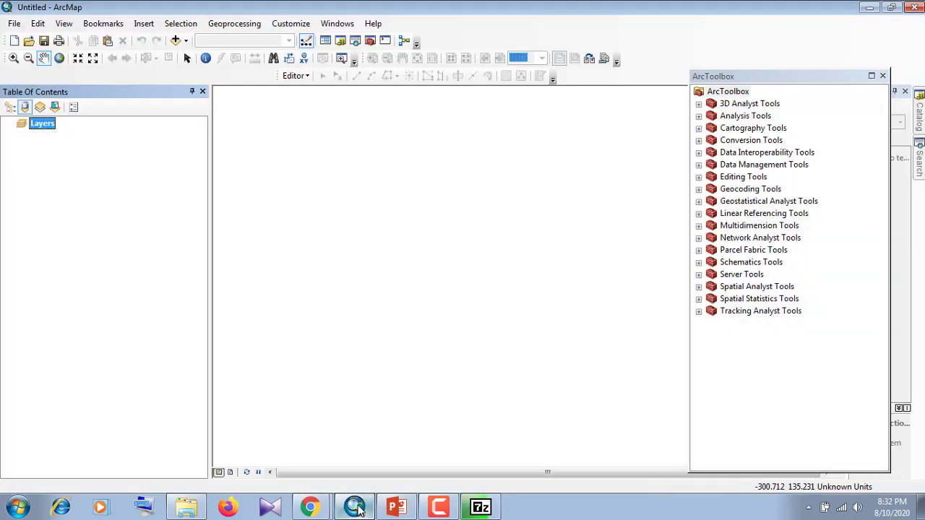
{"action": "left_click", "coordinate": [485, 508]}
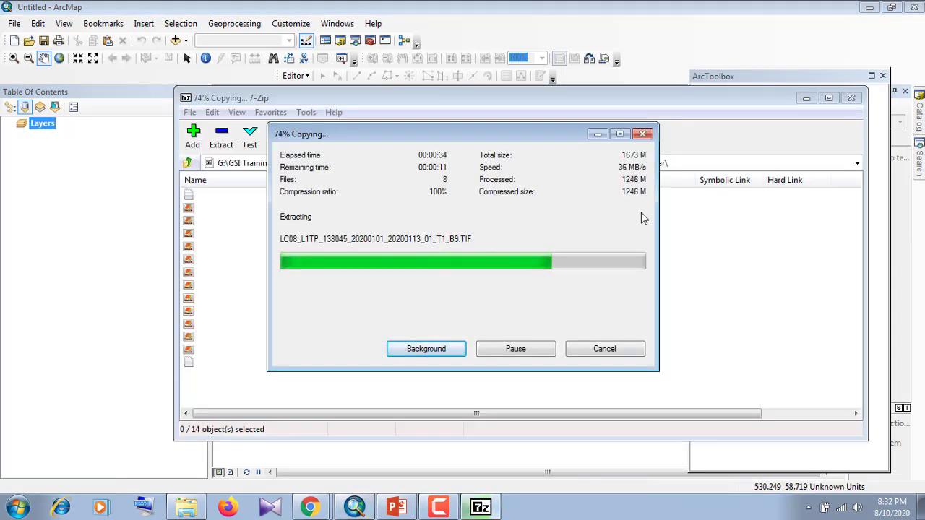
{"action": "left_click", "coordinate": [599, 138]}
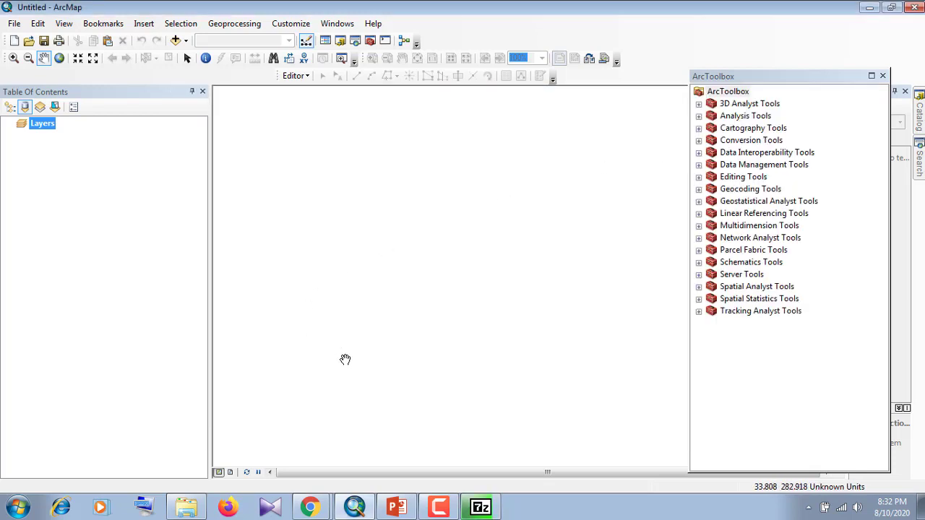
{"action": "mouse_move", "coordinate": [309, 506]}
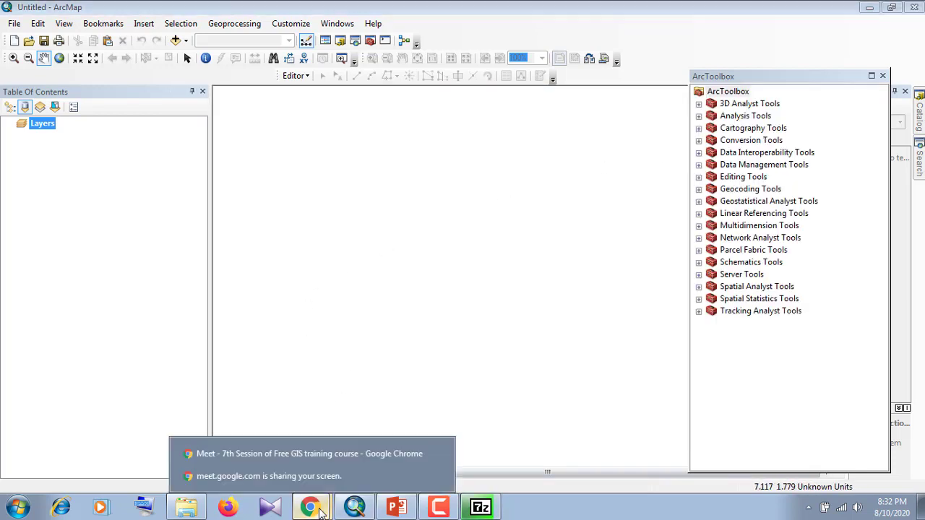
{"action": "left_click", "coordinate": [304, 454]}
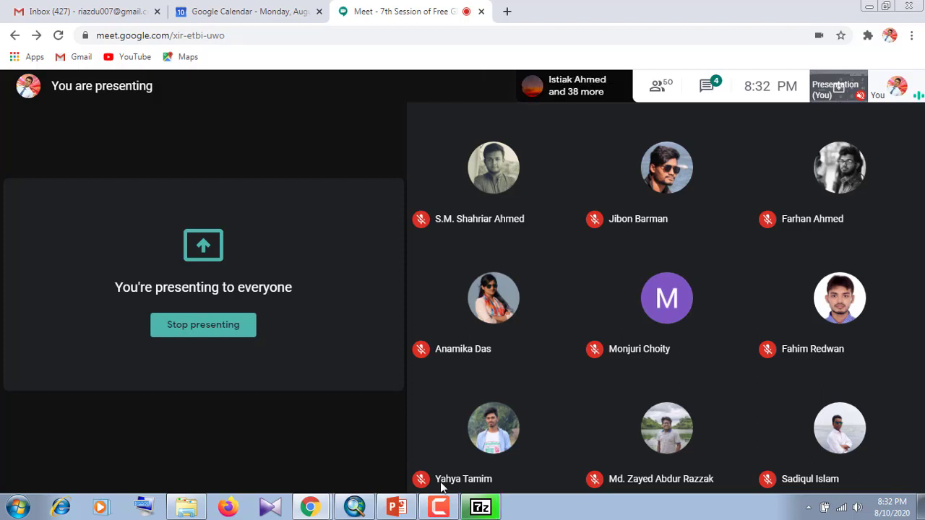
{"action": "mouse_move", "coordinate": [446, 499]}
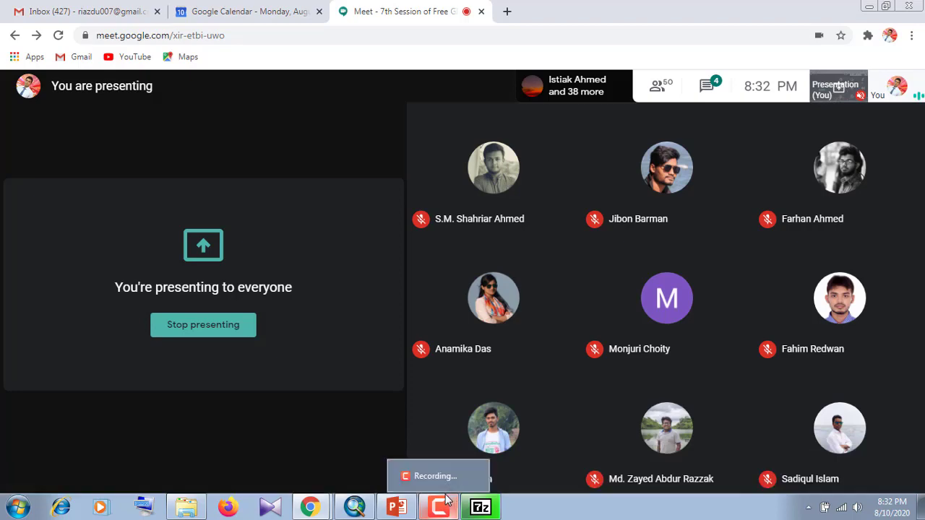
{"action": "left_click", "coordinate": [396, 507]}
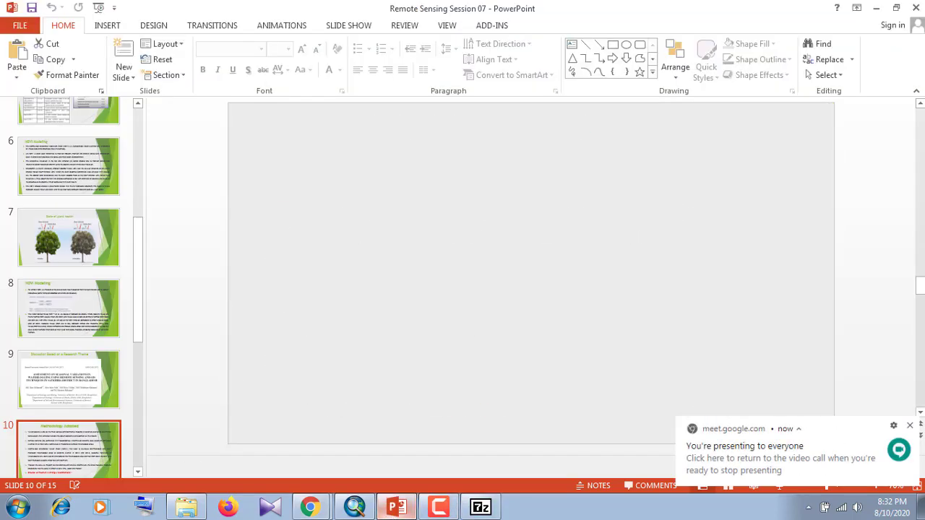
Step: Switch to ArcMap, close ArcToolbox and start adding data to the Layers data frame
{"action": "left_click", "coordinate": [371, 509]}
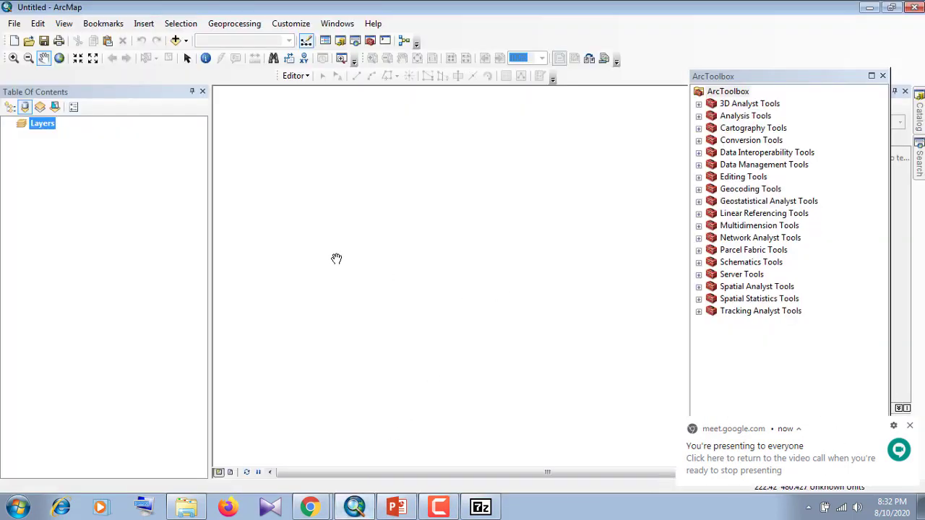
{"action": "left_click", "coordinate": [883, 76]}
{"action": "right_click", "coordinate": [32, 124]}
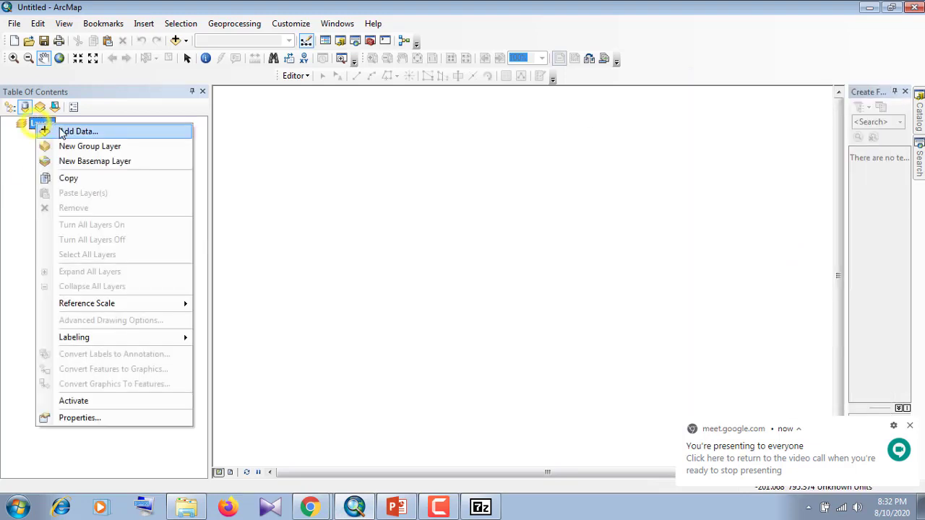
{"action": "left_click", "coordinate": [50, 130]}
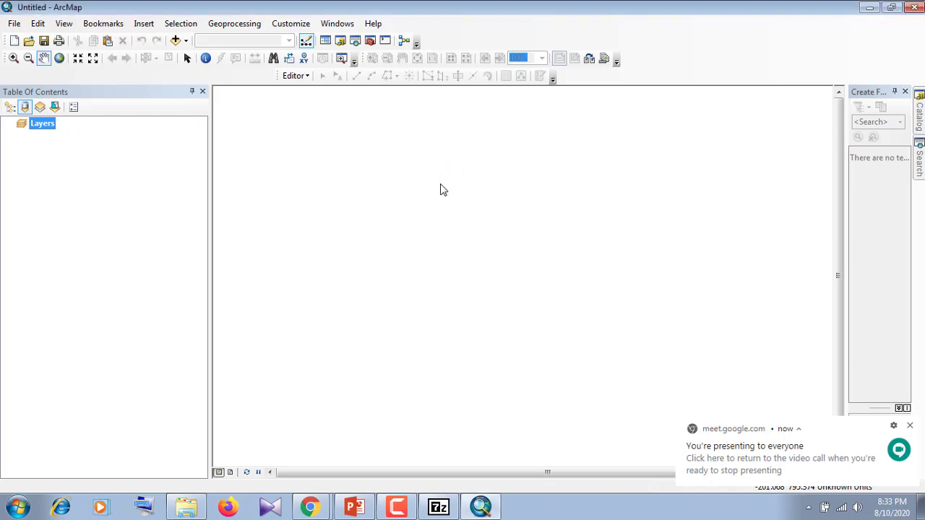
Step: Close the 7-Zip archive window and connect the Add Data dialog to the folder G:\GSI Training Session 07
{"action": "left_click", "coordinate": [439, 508]}
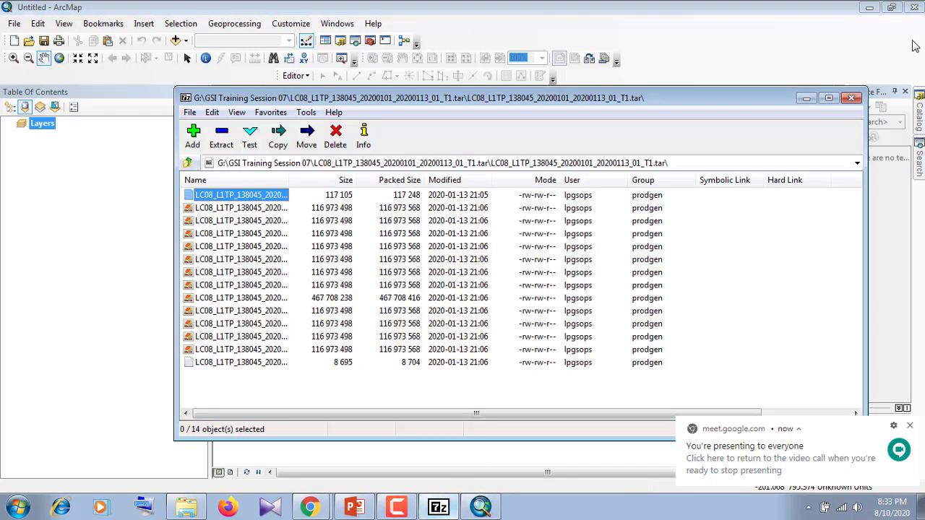
{"action": "left_click", "coordinate": [853, 98]}
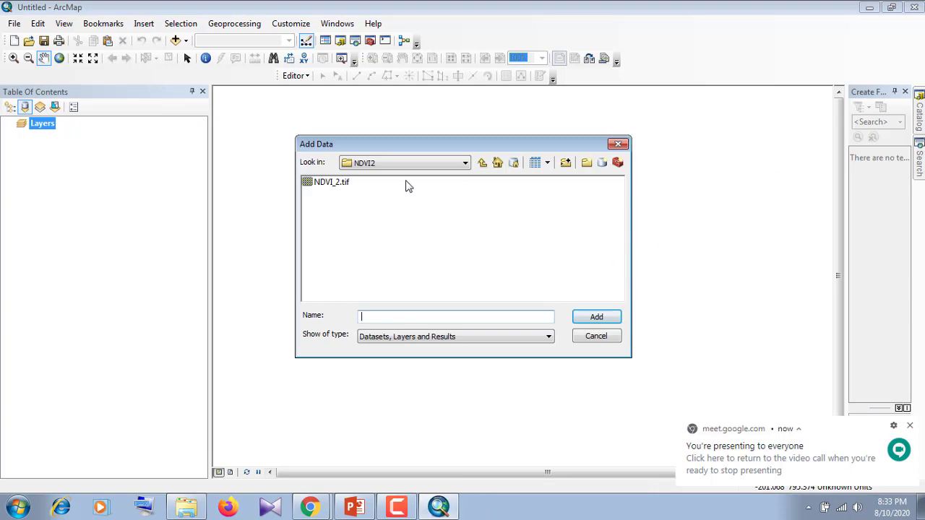
{"action": "left_click", "coordinate": [567, 167]}
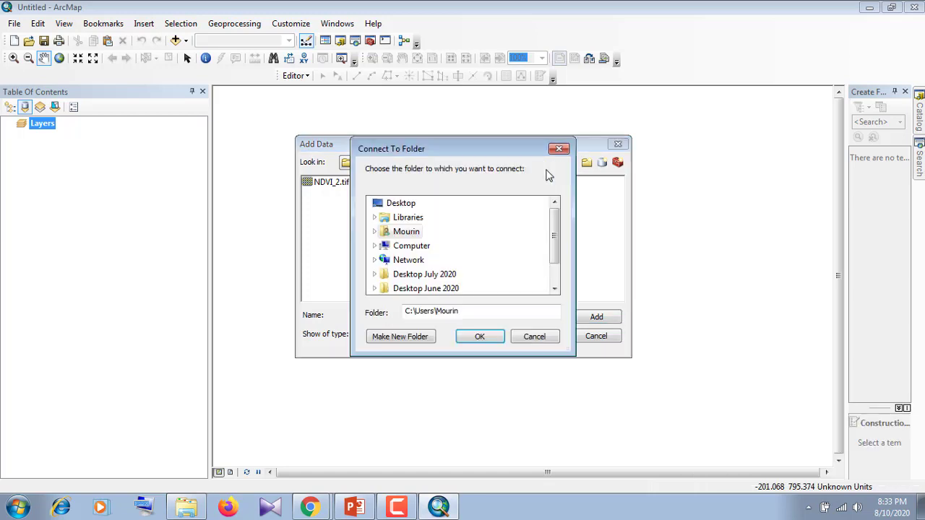
{"action": "double_click", "coordinate": [408, 247]}
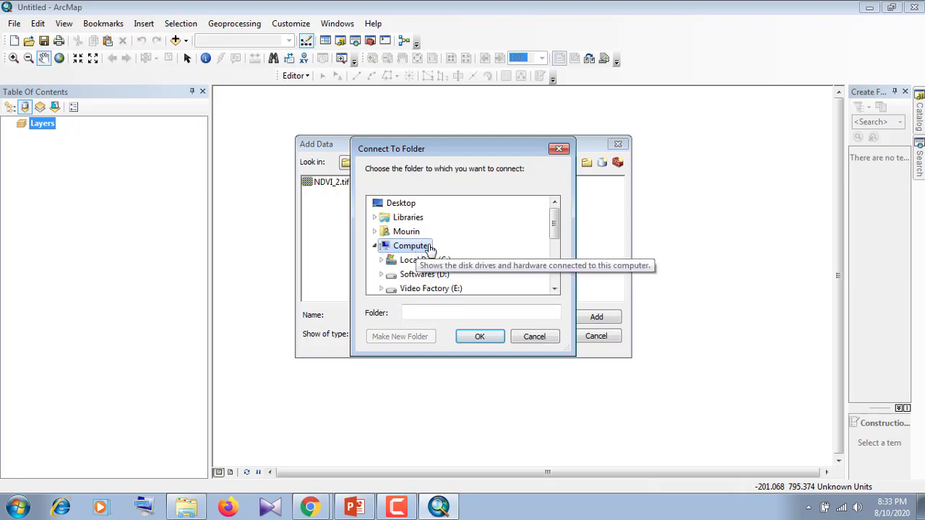
{"action": "double_click", "coordinate": [442, 275]}
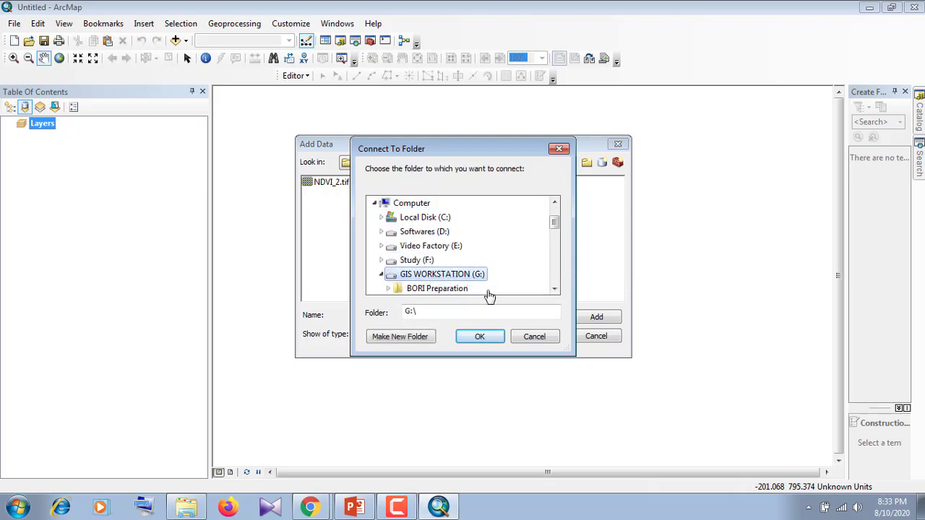
{"action": "scroll", "coordinate": [487, 277], "scroll_direction": "down", "scroll_amount": 3}
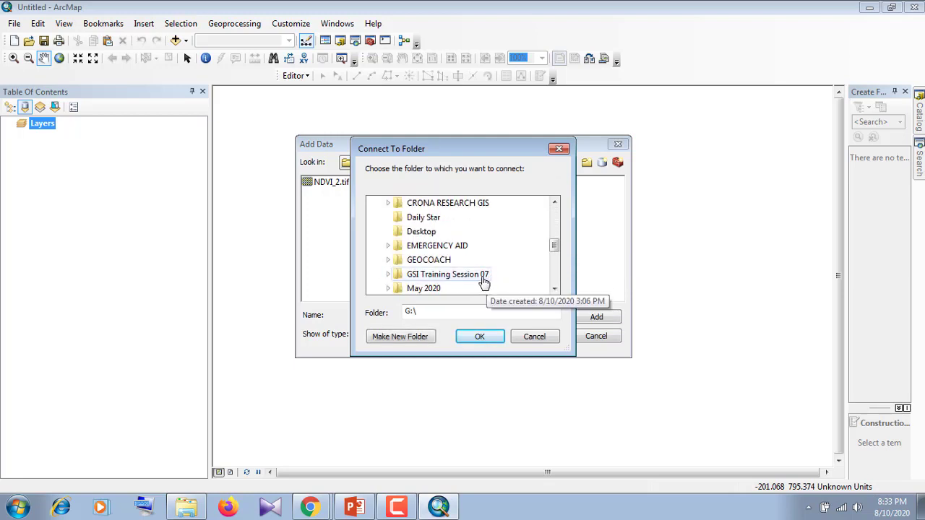
{"action": "left_click", "coordinate": [483, 276]}
{"action": "left_click", "coordinate": [480, 336]}
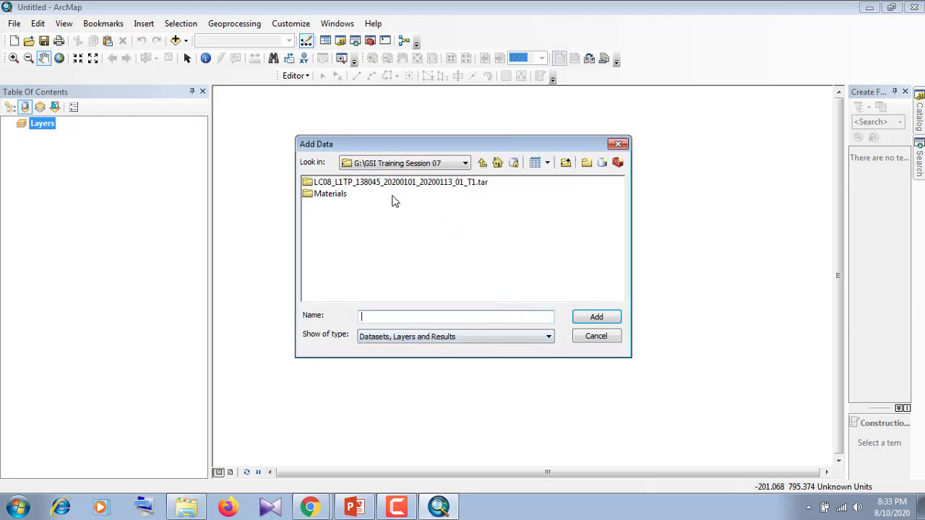
Step: Add the band images B1.TIF to B7.TIF from the LC08_L1TP_138045_20200101_20200113_01_T1.tar folder to the map
{"action": "double_click", "coordinate": [360, 184]}
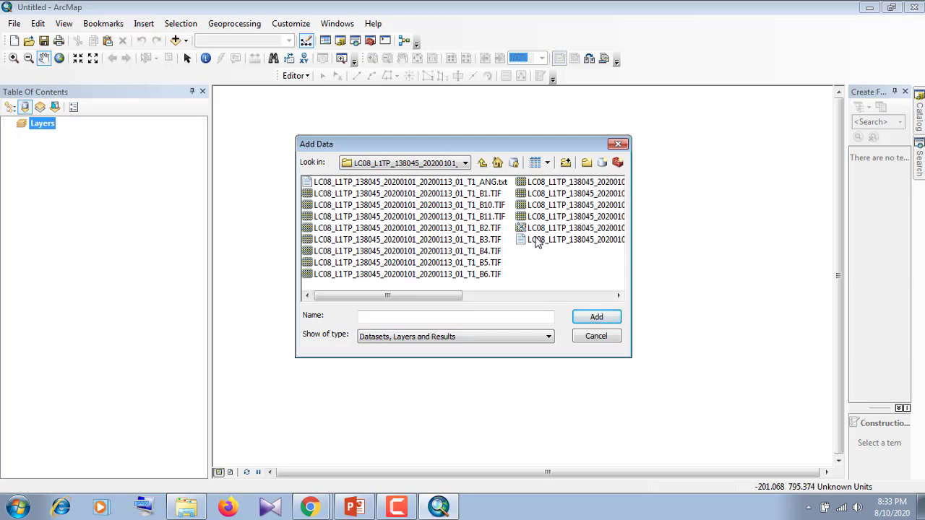
{"action": "left_click", "coordinate": [469, 195]}
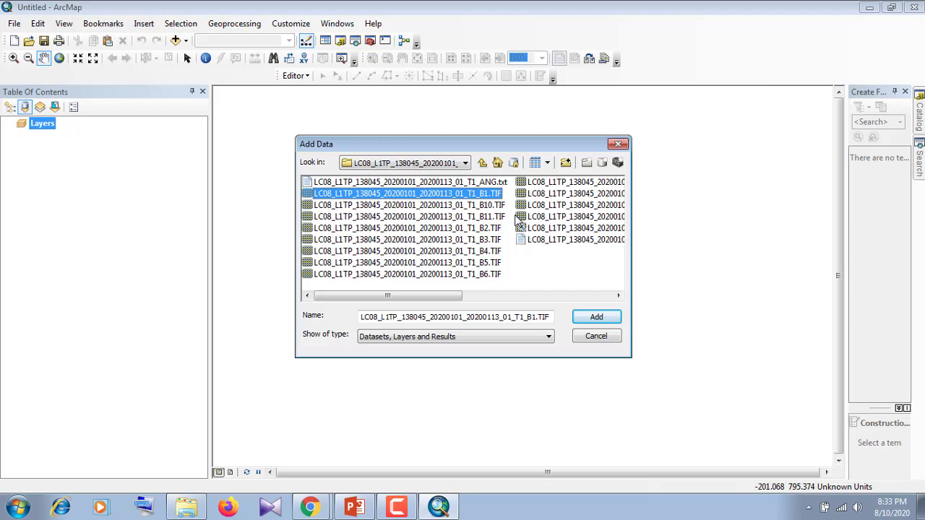
{"action": "left_click", "coordinate": [467, 229], "text": "ctrl"}
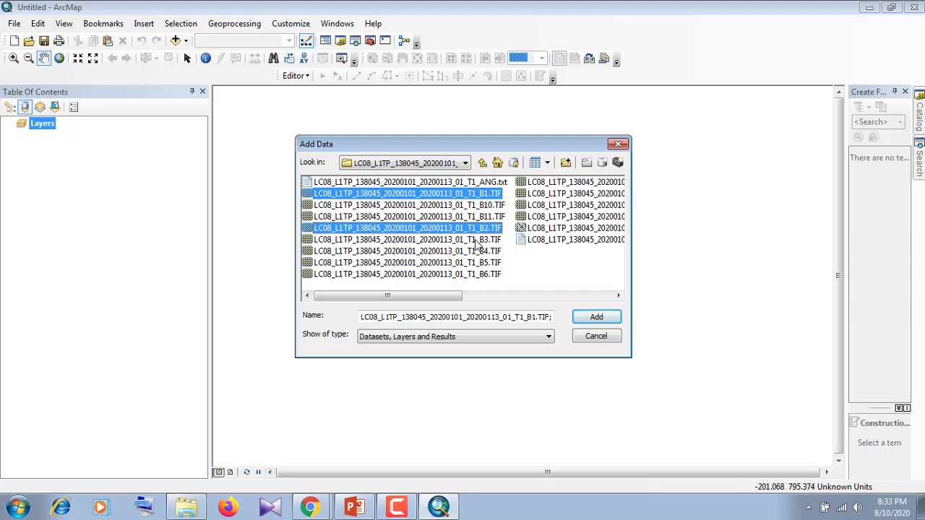
{"action": "left_click", "coordinate": [478, 240], "text": "ctrl"}
{"action": "left_click", "coordinate": [487, 253], "text": "ctrl"}
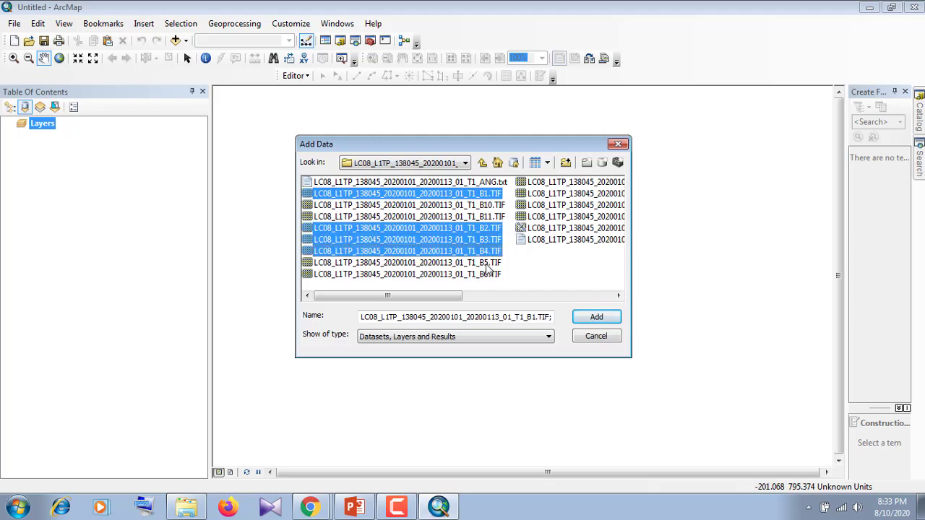
{"action": "left_click", "coordinate": [486, 264], "text": "ctrl"}
{"action": "left_click", "coordinate": [493, 275], "text": "ctrl"}
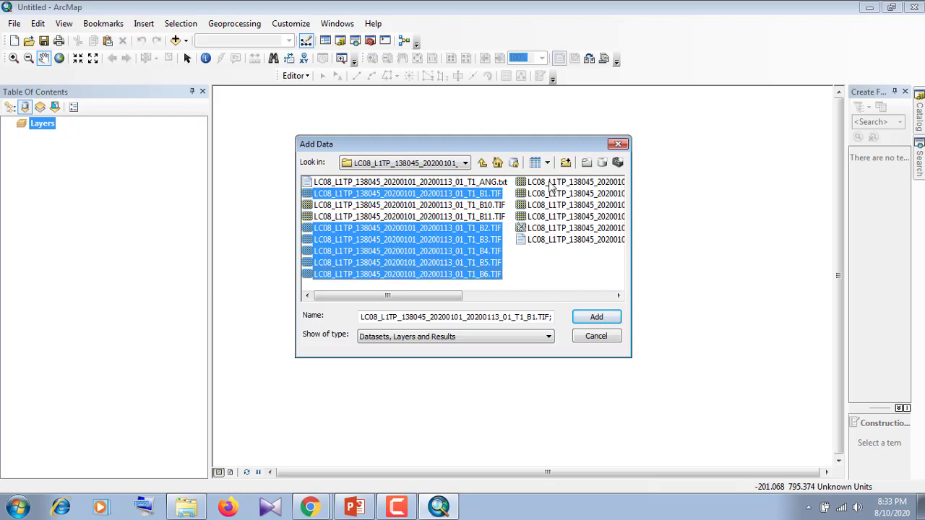
{"action": "left_click", "coordinate": [549, 185], "text": "ctrl"}
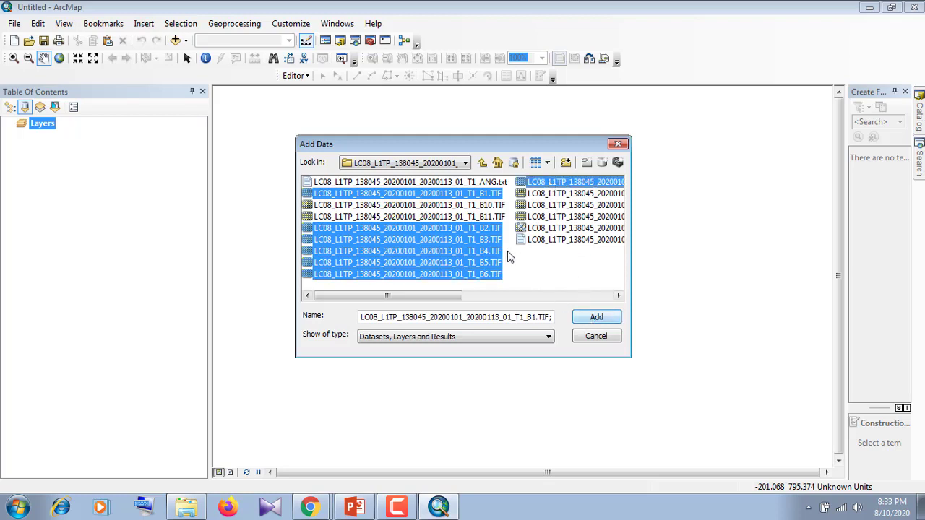
{"action": "left_click", "coordinate": [597, 317]}
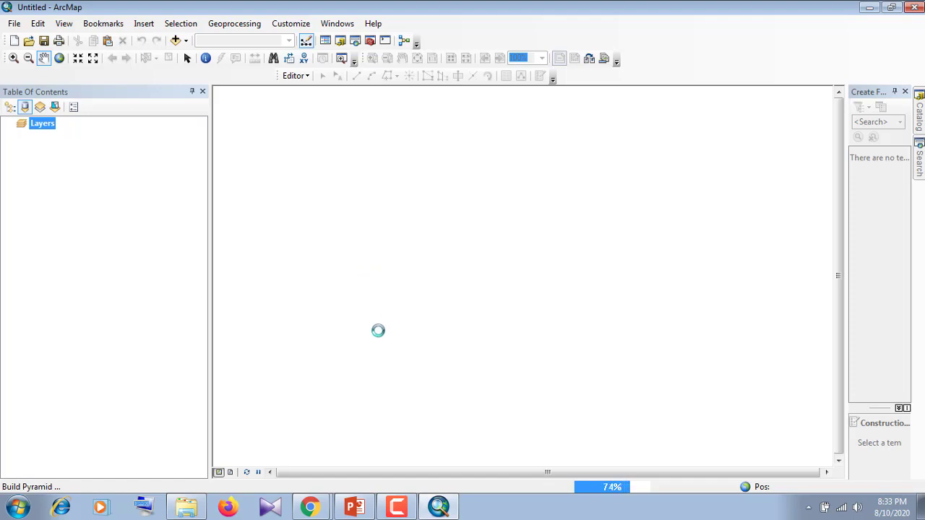
{"action": "left_click", "coordinate": [397, 508]}
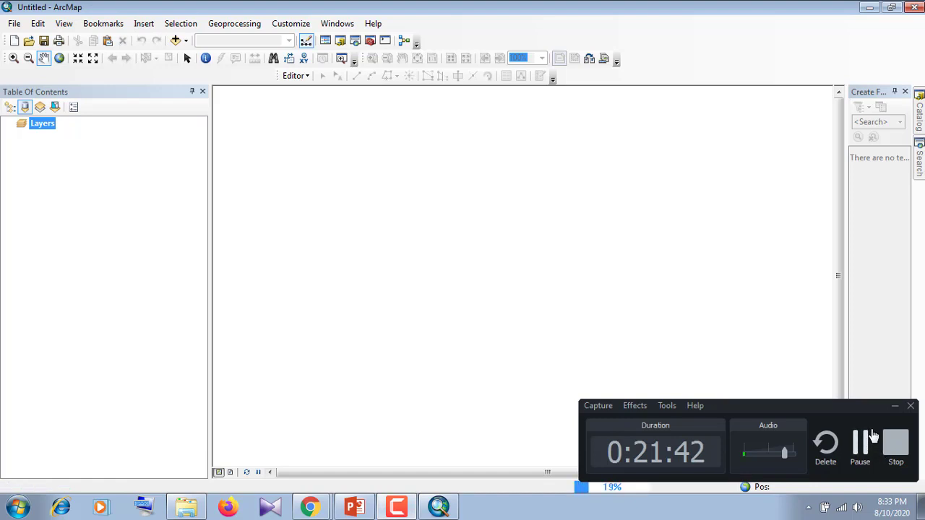
{"action": "left_click", "coordinate": [895, 406]}
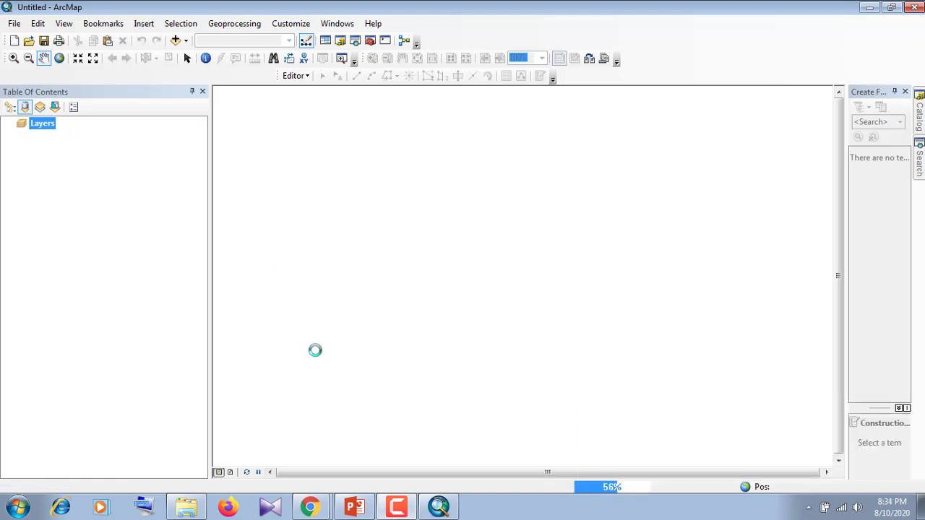
{"action": "mouse_move", "coordinate": [320, 506]}
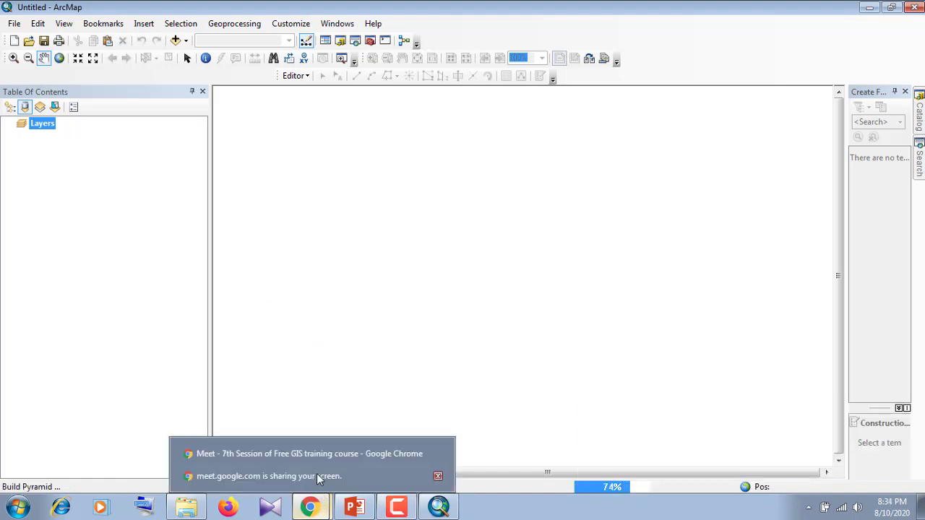
{"action": "left_click", "coordinate": [316, 455]}
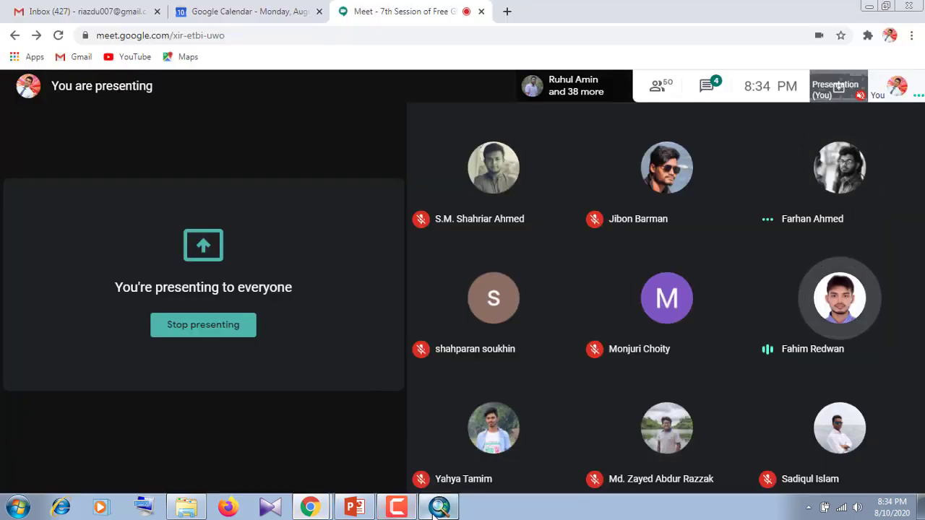
{"action": "left_click", "coordinate": [309, 506]}
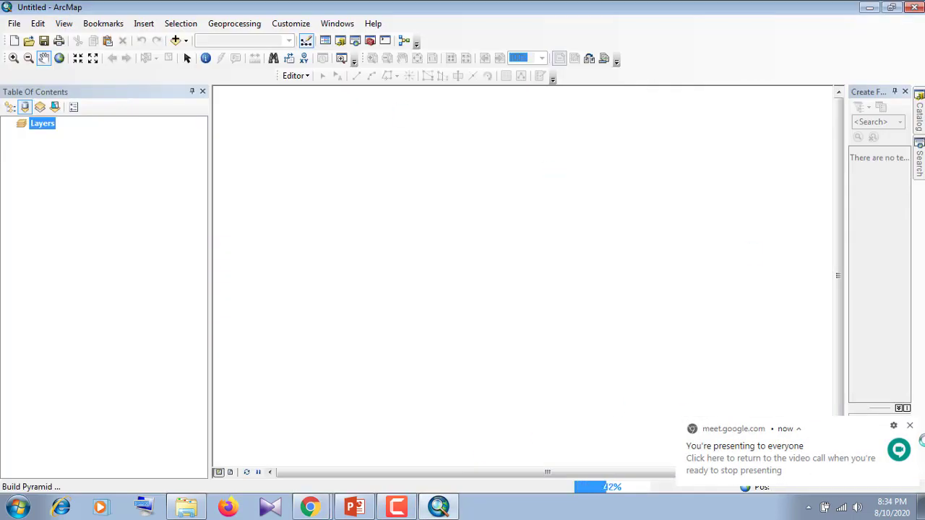
{"action": "left_click", "coordinate": [910, 425]}
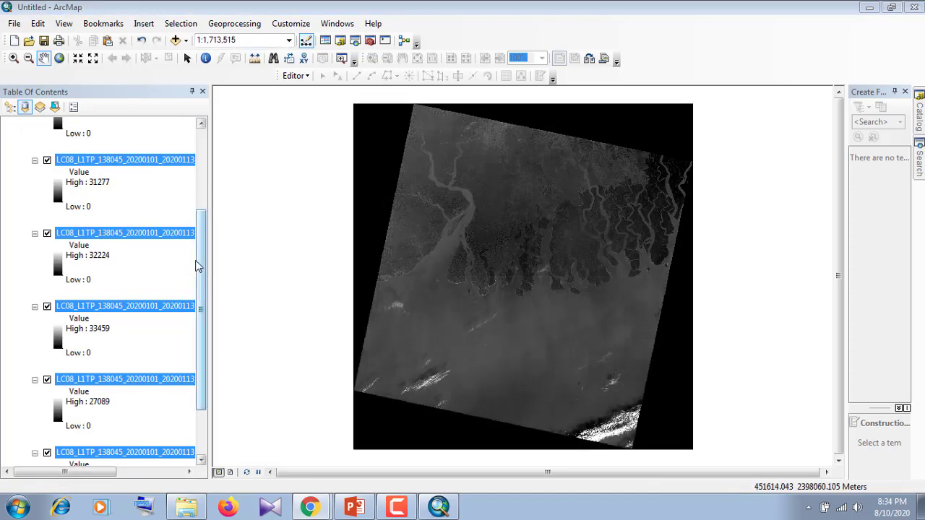
Step: Open the Image Analysis window for the loaded band layers
{"action": "left_click_drag", "start_coordinate": [199, 266], "coordinate": [191, 134]}
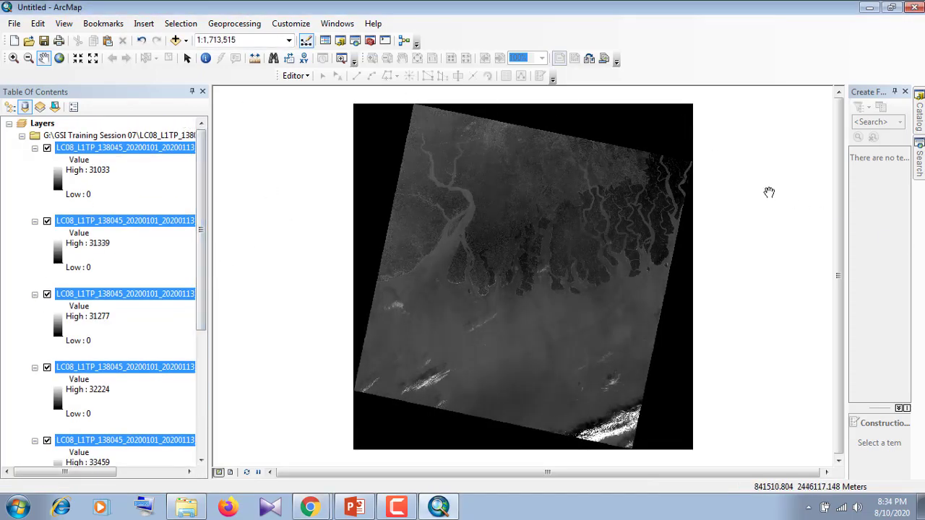
{"action": "left_click", "coordinate": [342, 26]}
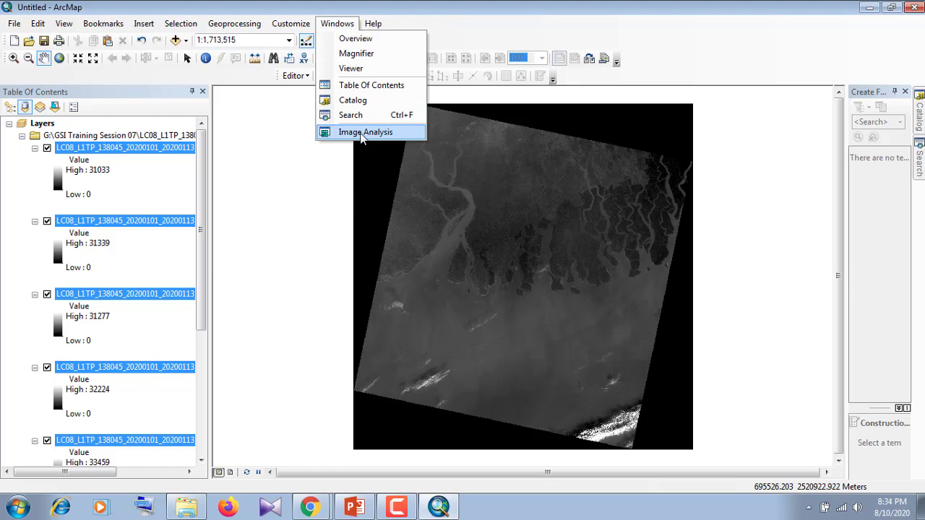
{"action": "left_click", "coordinate": [362, 134]}
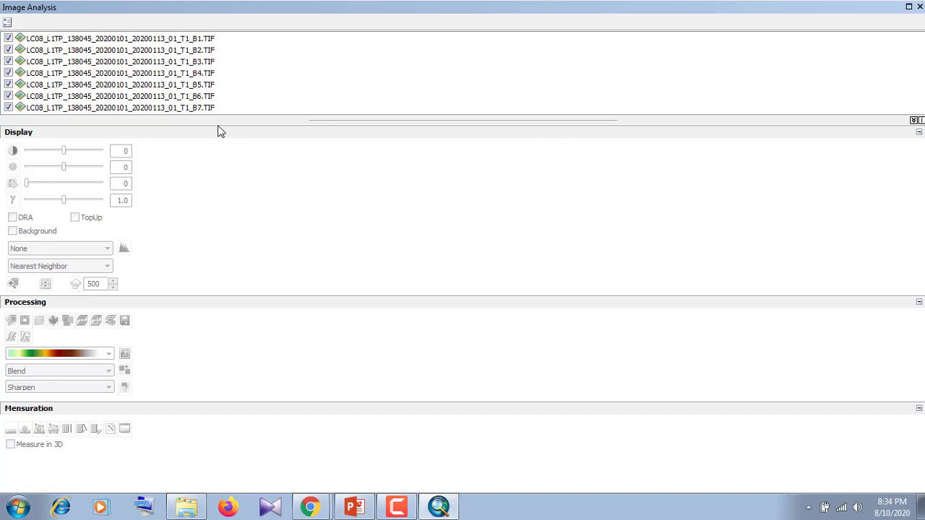
Step: Combine the B1 to B7 layers into one multiband layer with Composite Bands and close the Image Analysis window
{"action": "left_click", "coordinate": [207, 41]}
{"action": "left_click", "coordinate": [205, 52], "text": "ctrl"}
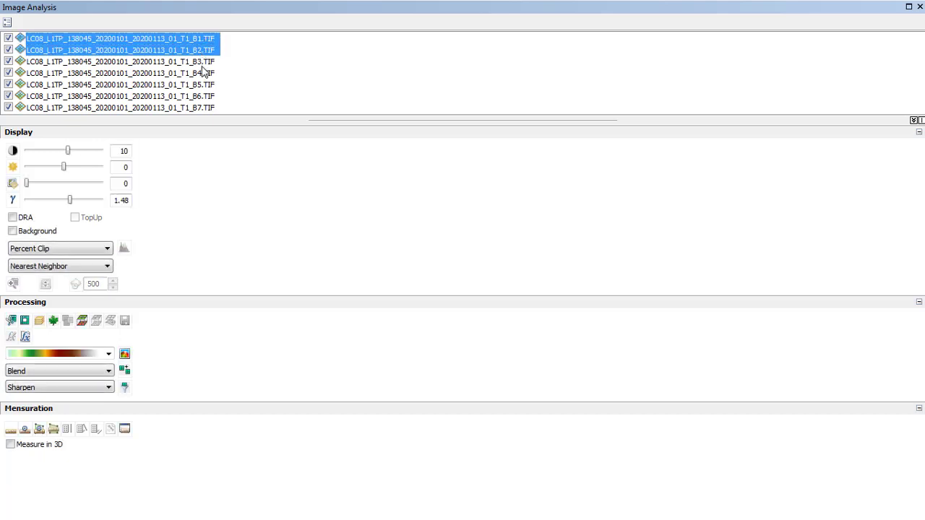
{"action": "left_click", "coordinate": [204, 64], "text": "ctrl"}
{"action": "left_click", "coordinate": [206, 77], "text": "ctrl"}
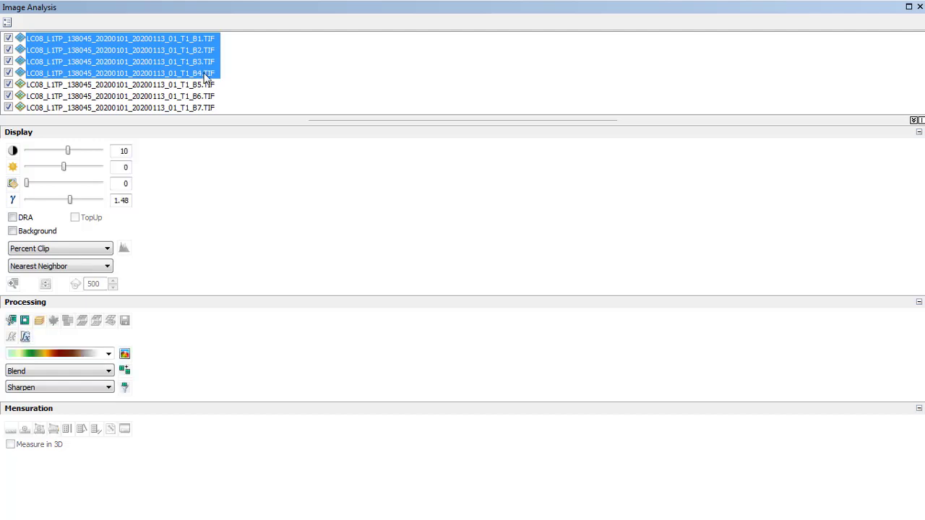
{"action": "left_click", "coordinate": [208, 87], "text": "ctrl"}
{"action": "left_click", "coordinate": [207, 98], "text": "ctrl"}
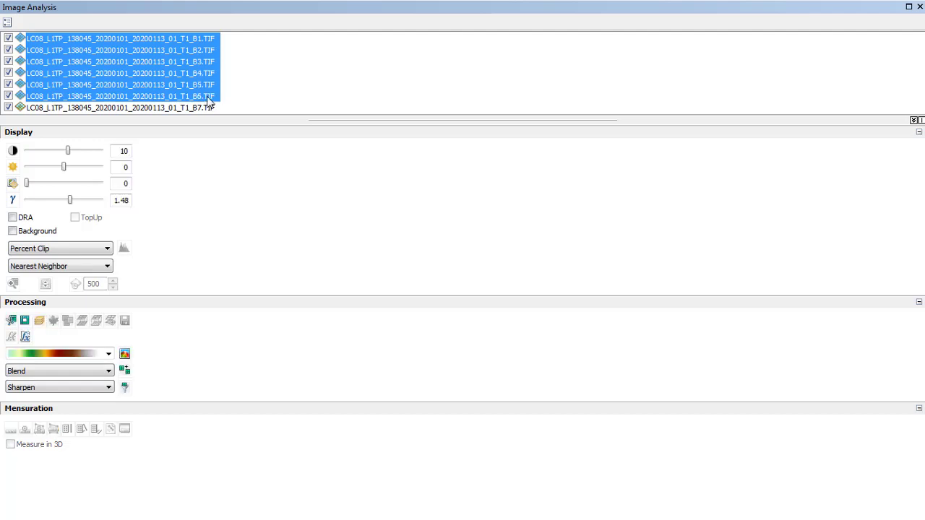
{"action": "left_click", "coordinate": [207, 108], "text": "ctrl"}
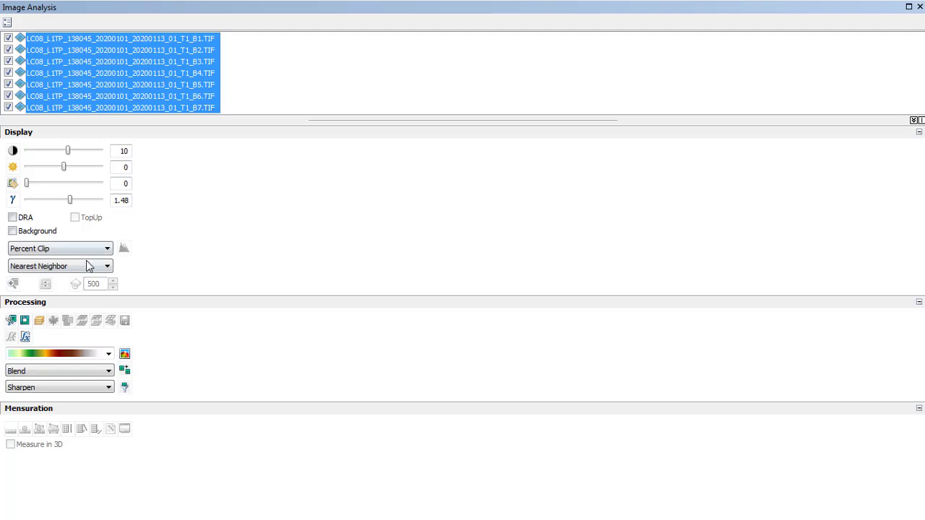
{"action": "left_click", "coordinate": [42, 322]}
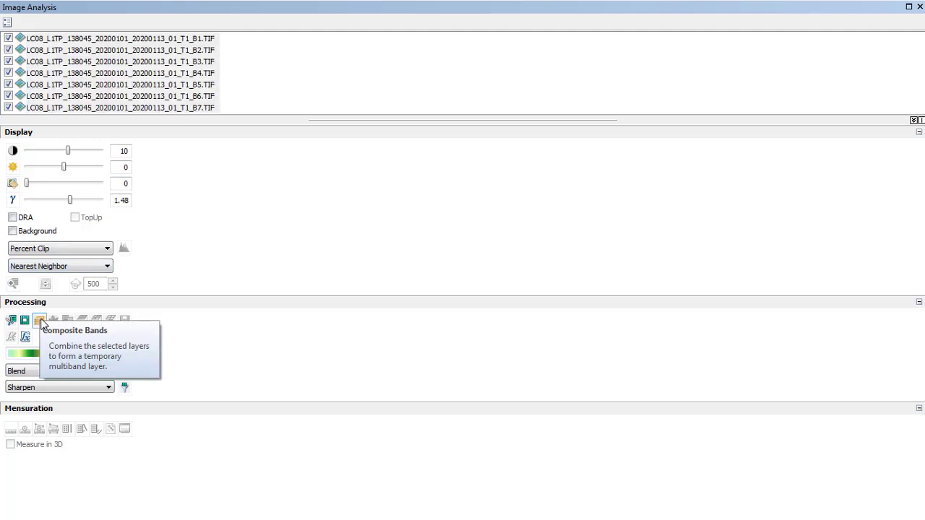
{"action": "left_click", "coordinate": [910, 8]}
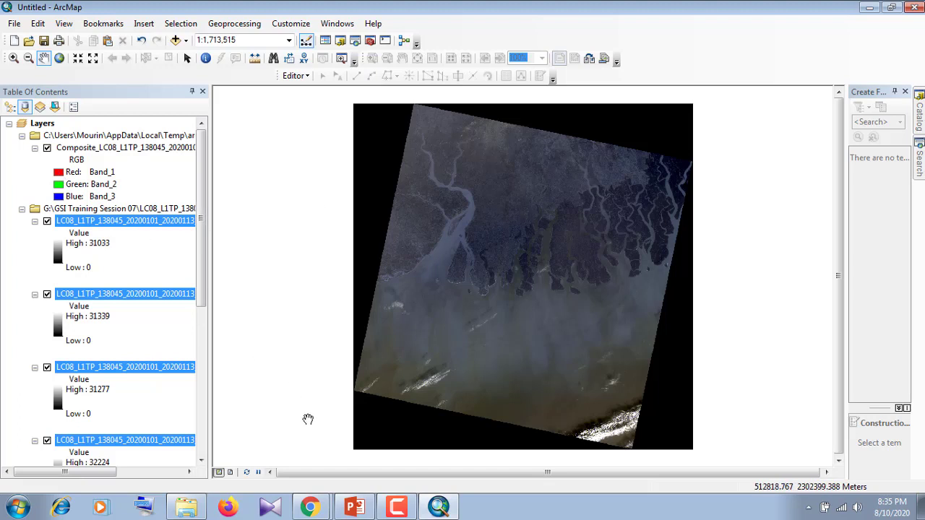
Step: Widen the Table Of Contents until the full names of the band layers fit
{"action": "left_click", "coordinate": [311, 508]}
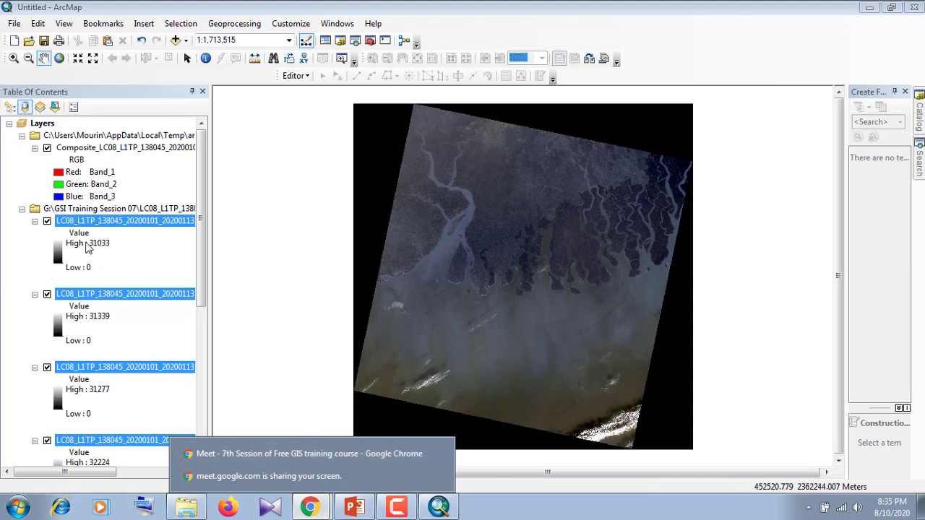
{"action": "left_click", "coordinate": [202, 196]}
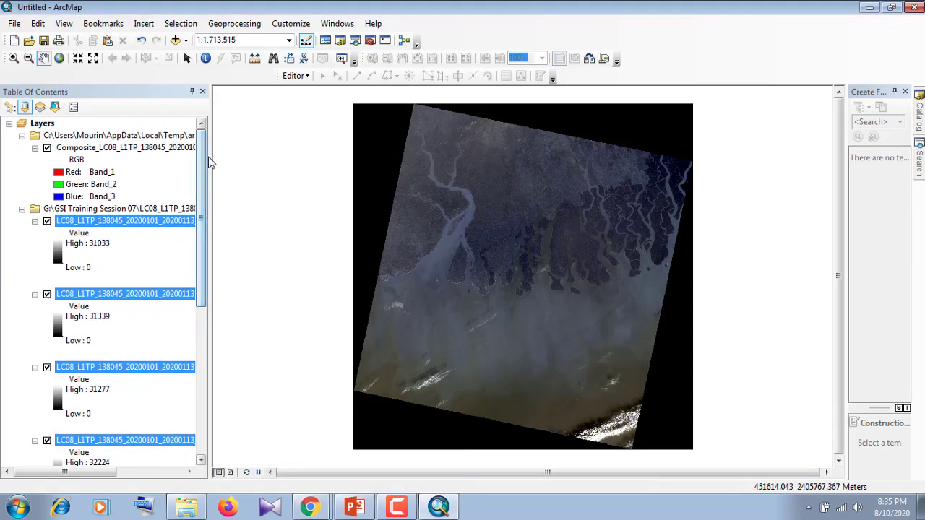
{"action": "left_click_drag", "start_coordinate": [210, 163], "coordinate": [253, 167]}
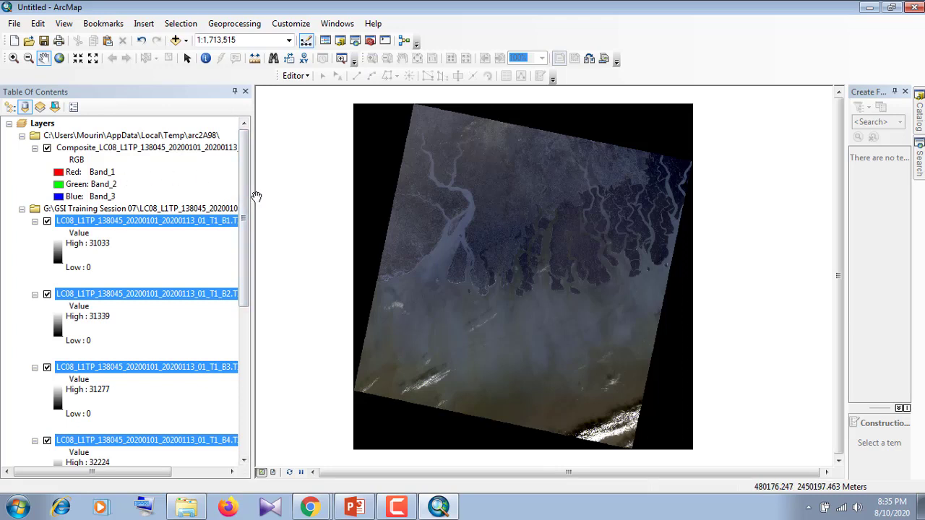
{"action": "left_click_drag", "start_coordinate": [253, 193], "coordinate": [268, 198]}
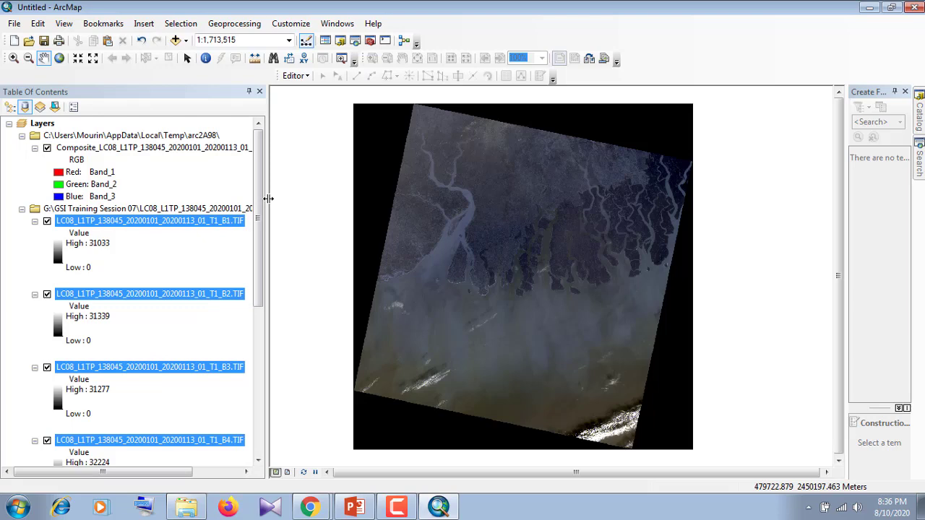
{"action": "left_click_drag", "start_coordinate": [268, 198], "coordinate": [279, 200]}
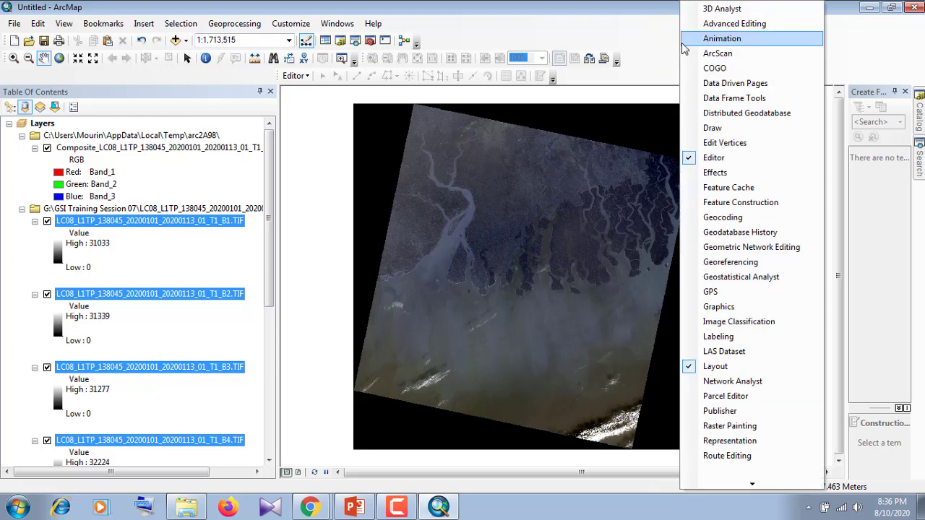
Step: Display the Image Classification toolbar
{"action": "left_click", "coordinate": [754, 321]}
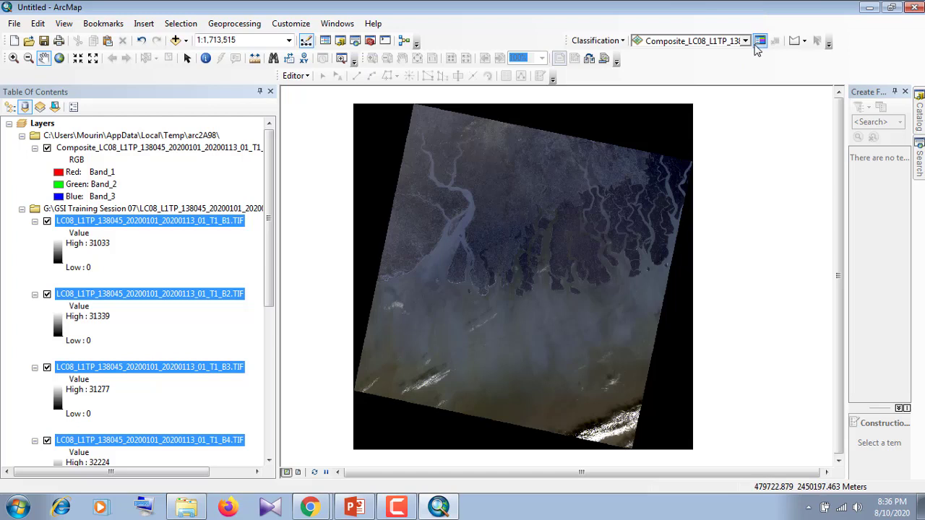
Step: Bring up the Training Sample Manager for a look, close it and hide the Image Classification toolbar
{"action": "left_click", "coordinate": [761, 42]}
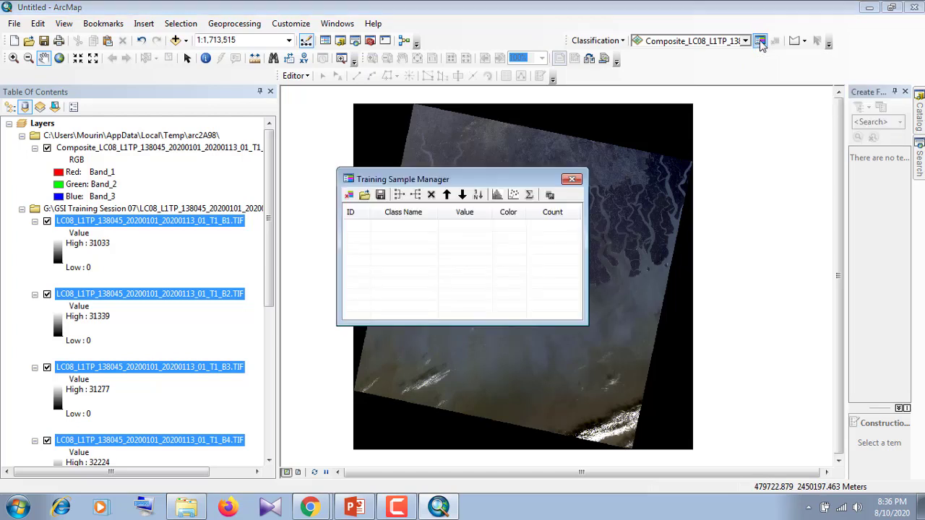
{"action": "left_click_drag", "start_coordinate": [514, 178], "coordinate": [538, 136]}
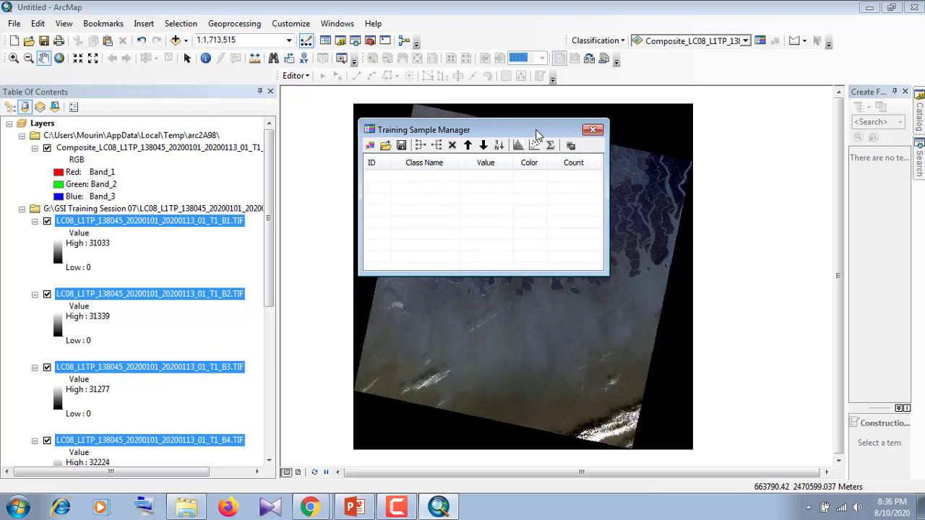
{"action": "left_click_drag", "start_coordinate": [539, 136], "coordinate": [571, 138]}
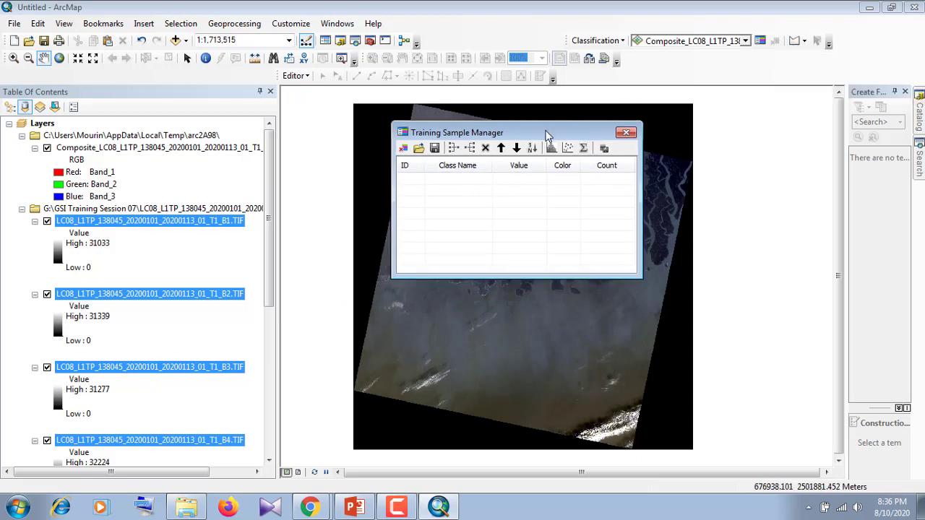
{"action": "left_click_drag", "start_coordinate": [547, 136], "coordinate": [725, 74]}
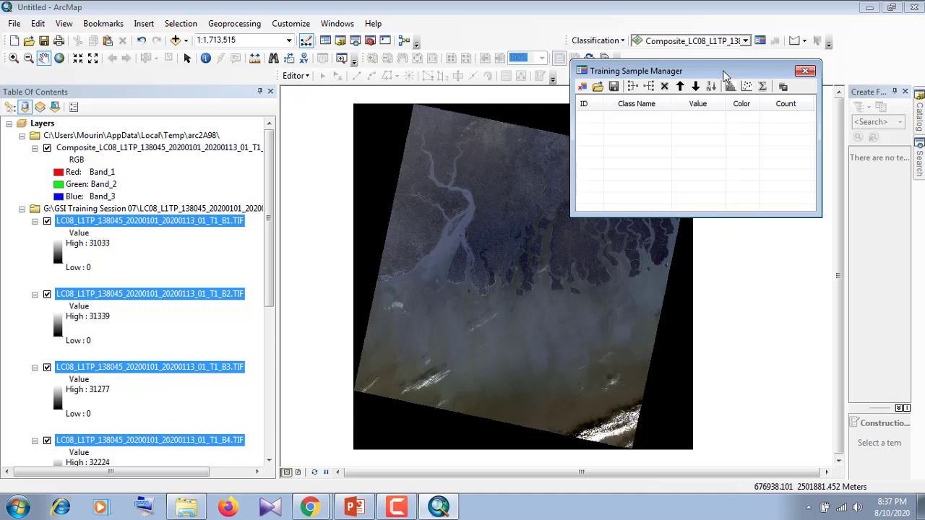
{"action": "left_click", "coordinate": [806, 70]}
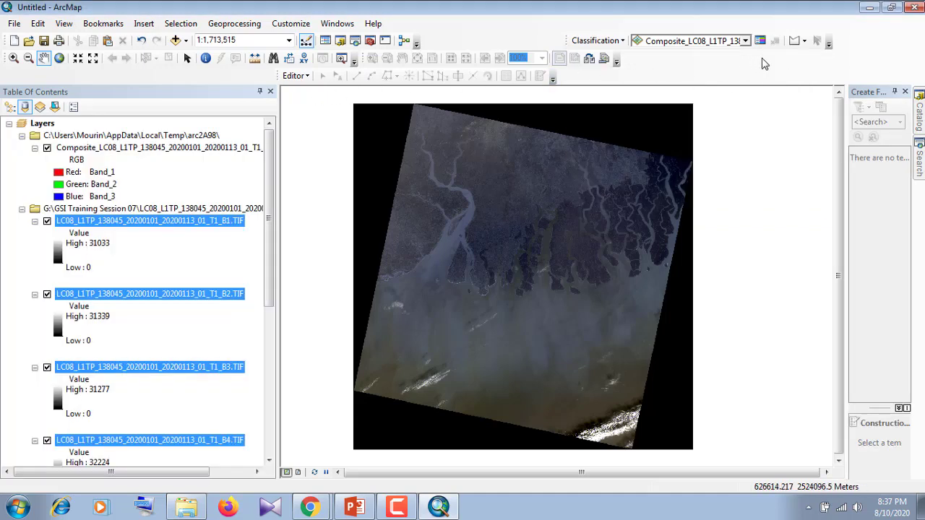
{"action": "right_click", "coordinate": [857, 44]}
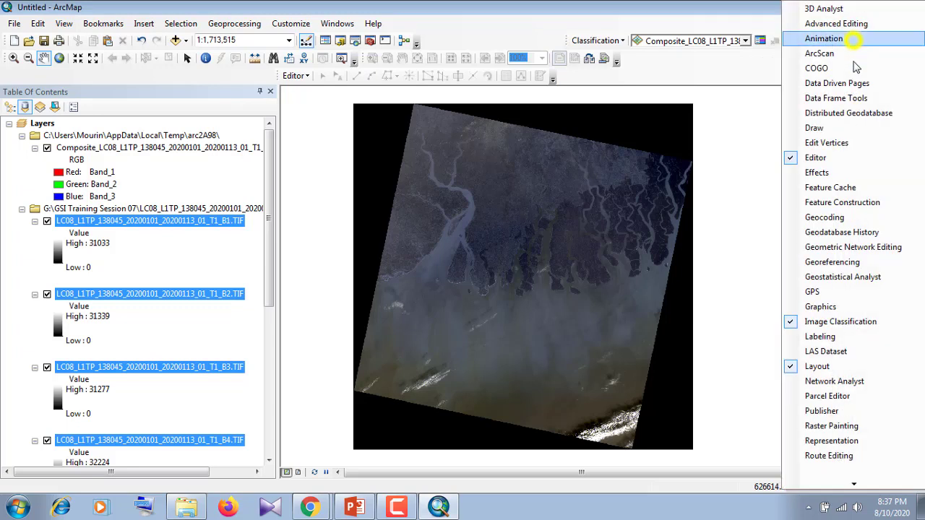
{"action": "left_click", "coordinate": [848, 320]}
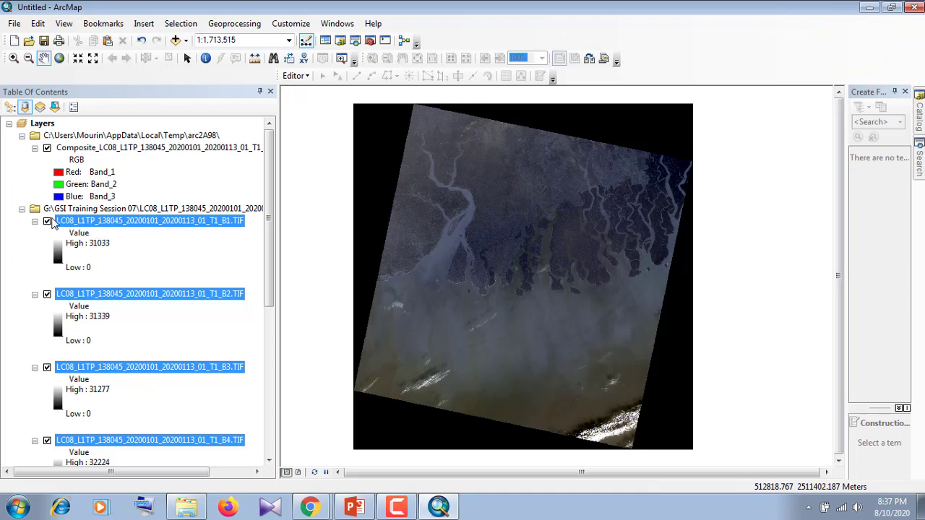
Step: Display the composite layer in false colour with Band_5 as red and Band_4 as green
{"action": "left_click", "coordinate": [66, 173]}
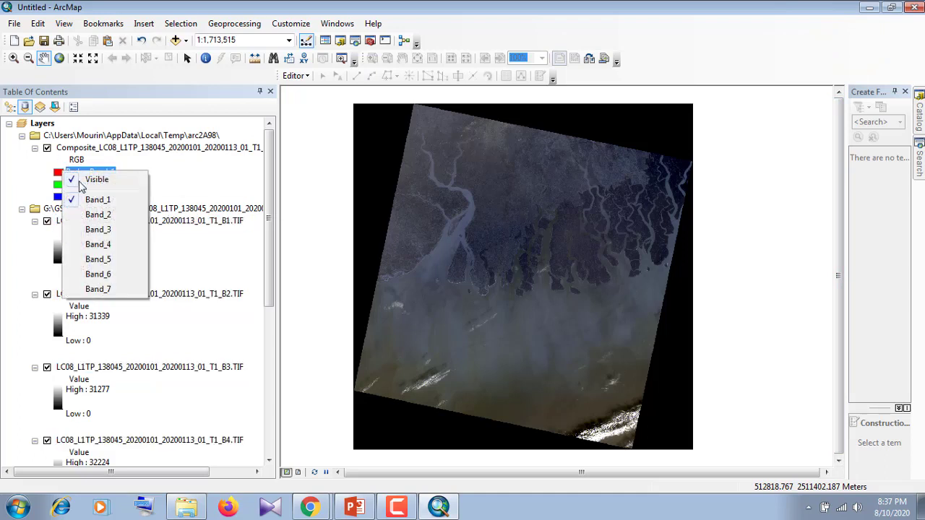
{"action": "left_click", "coordinate": [98, 259]}
{"action": "left_click", "coordinate": [65, 185]}
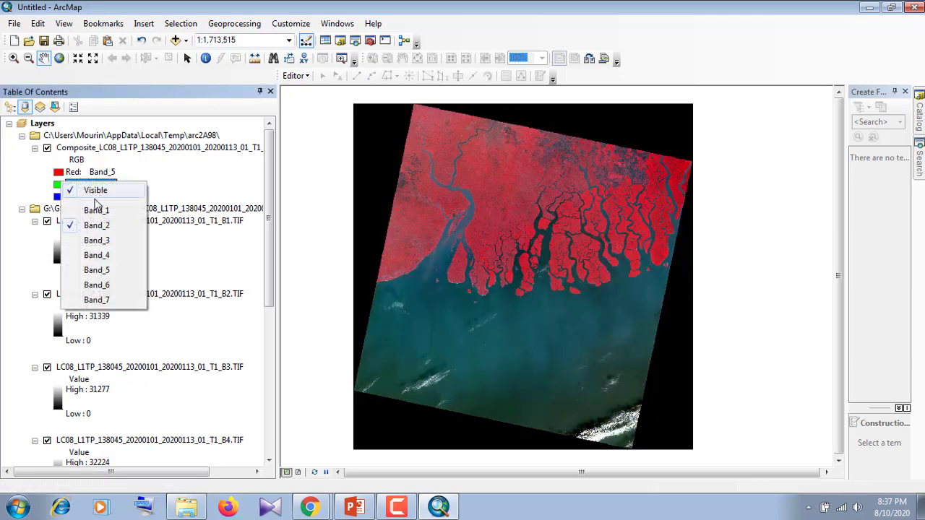
{"action": "left_click", "coordinate": [105, 257]}
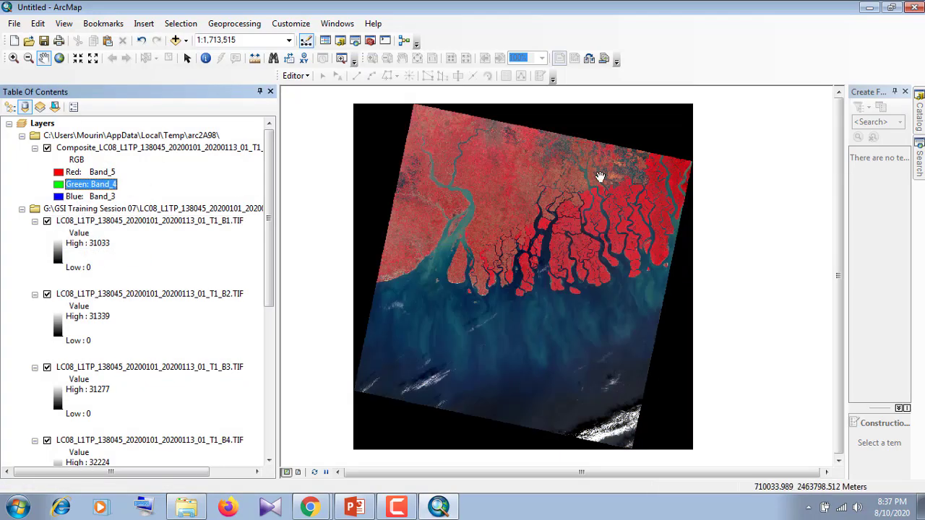
{"action": "scroll", "coordinate": [620, 192], "scroll_direction": "up", "scroll_amount": 1}
{"action": "left_click_drag", "start_coordinate": [648, 219], "coordinate": [538, 293]}
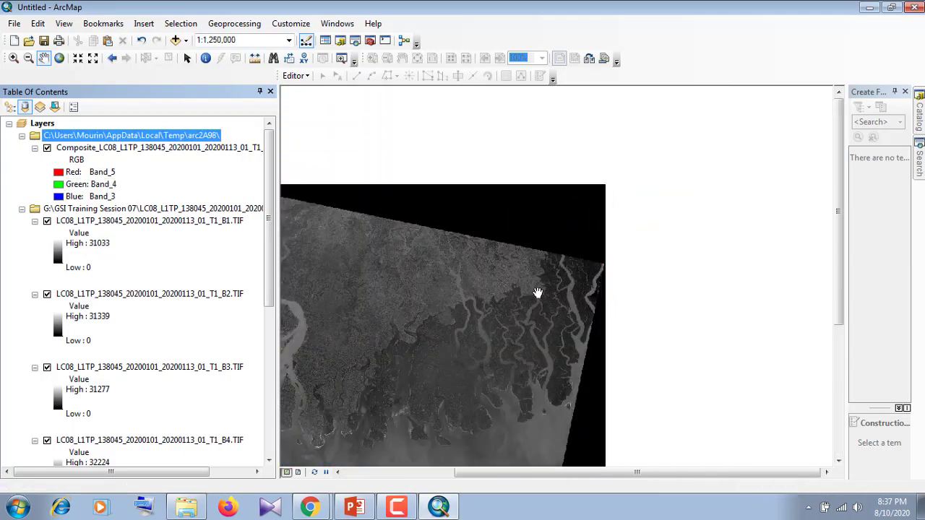
{"action": "scroll", "coordinate": [533, 283], "scroll_direction": "up", "scroll_amount": 7}
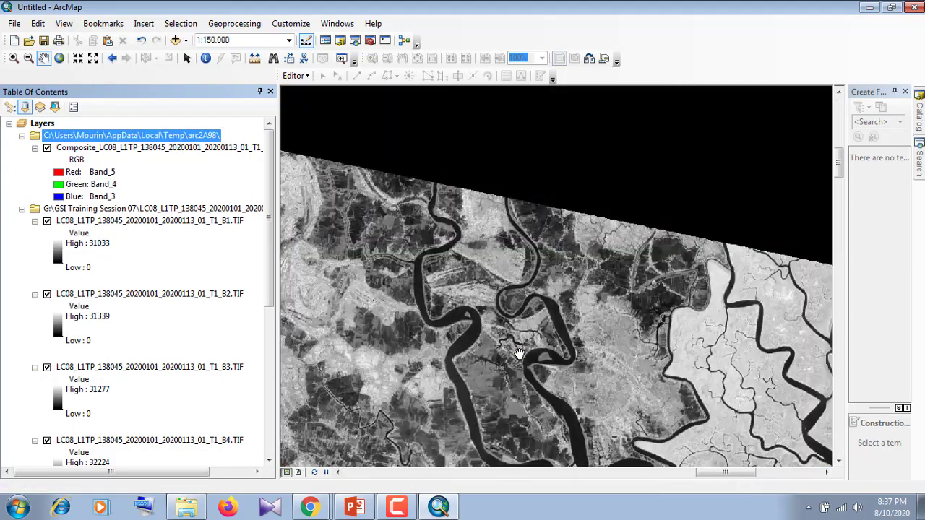
{"action": "left_click_drag", "start_coordinate": [519, 354], "coordinate": [481, 274]}
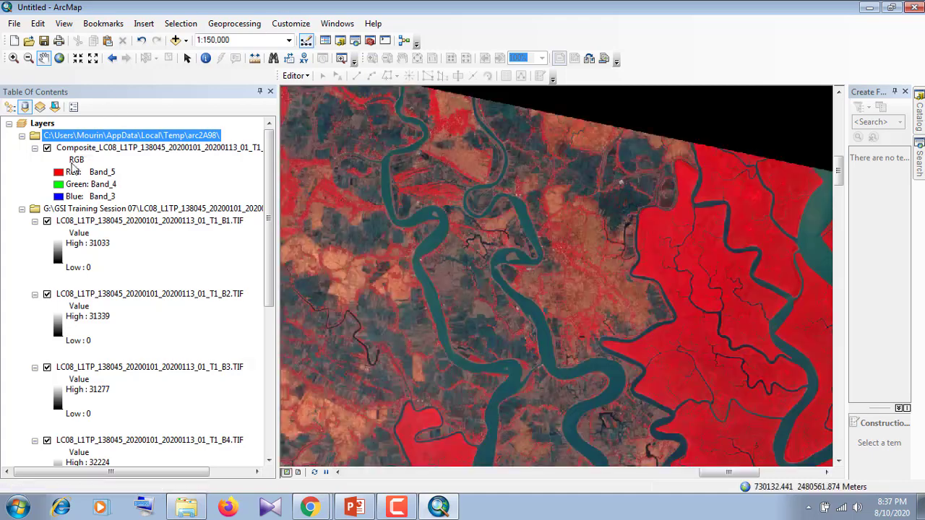
Step: Browse the GSI Training Session 07 folder and its Materials subfolder for data to add to the map
{"action": "right_click", "coordinate": [41, 123]}
{"action": "left_click", "coordinate": [72, 129]}
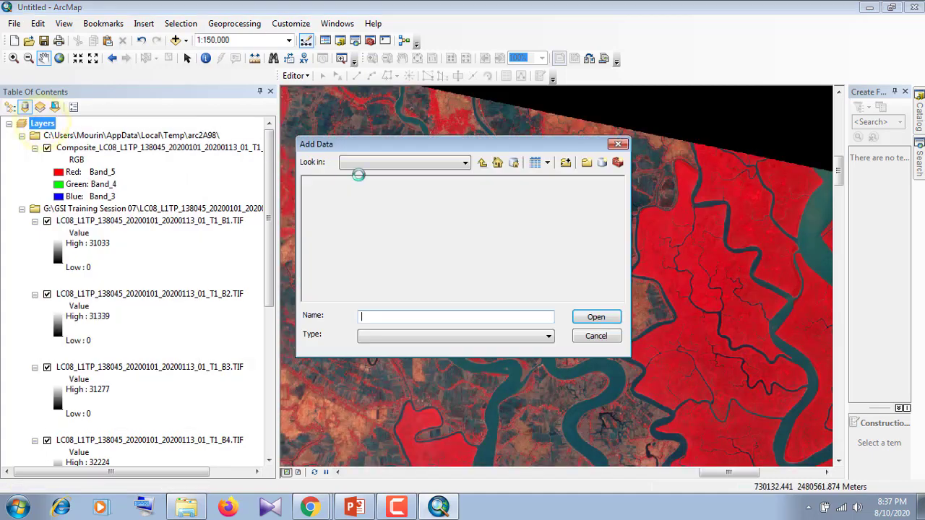
{"action": "left_click", "coordinate": [442, 164]}
{"action": "left_click", "coordinate": [486, 166]}
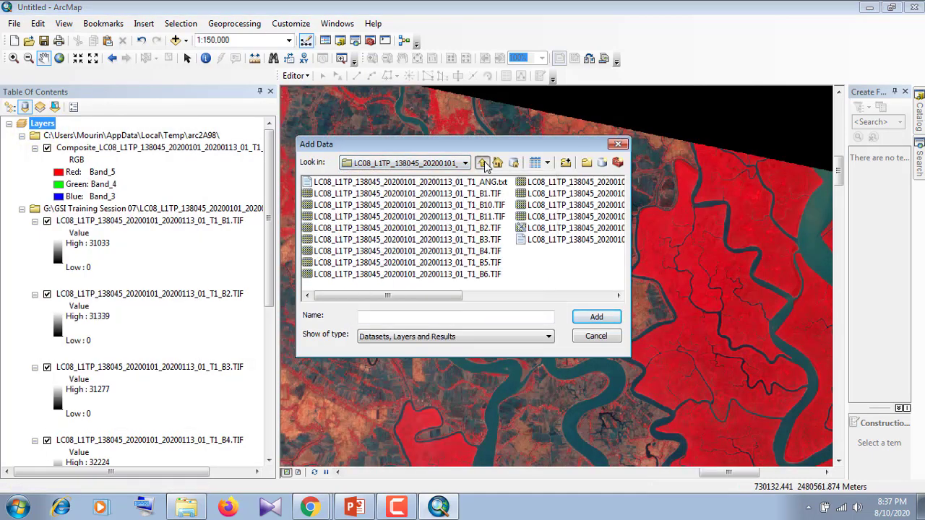
{"action": "left_click", "coordinate": [482, 164]}
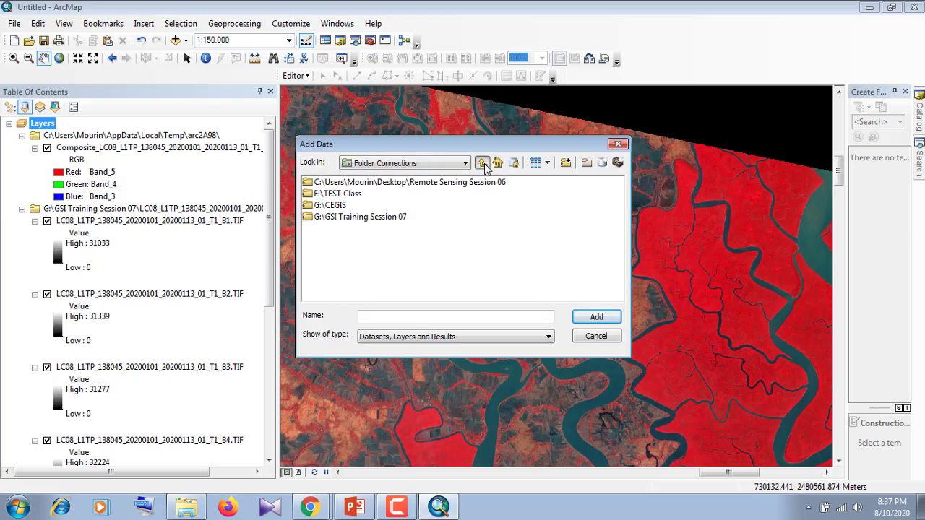
{"action": "double_click", "coordinate": [347, 219]}
{"action": "left_click", "coordinate": [339, 196]}
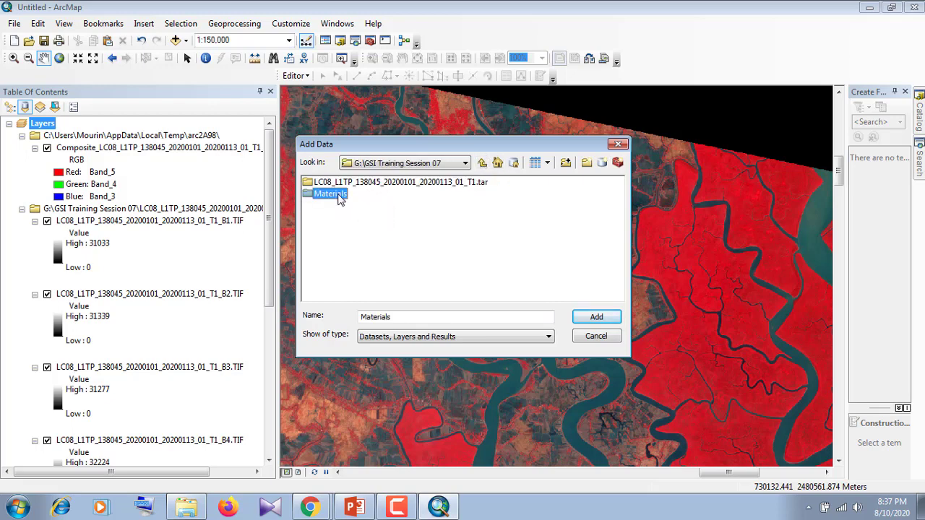
{"action": "double_click", "coordinate": [340, 198]}
{"action": "left_click", "coordinate": [482, 164]}
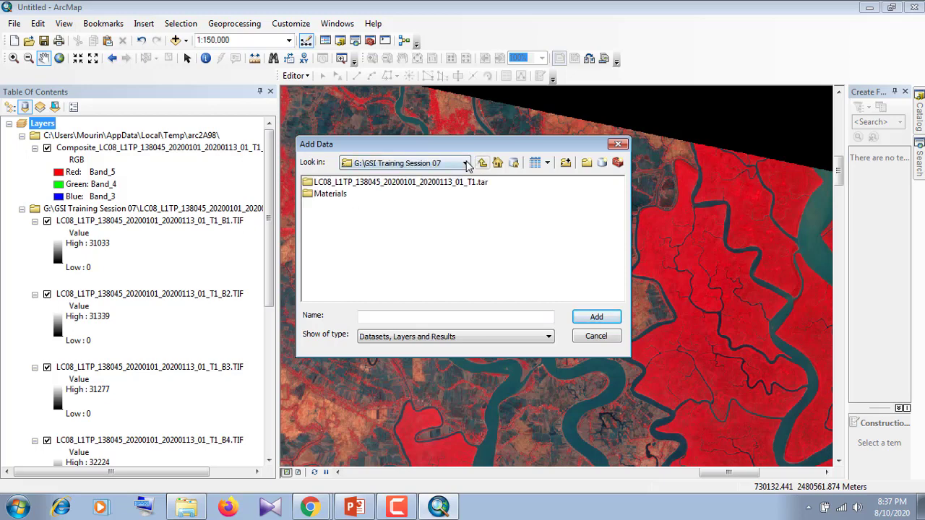
{"action": "left_click", "coordinate": [467, 164]}
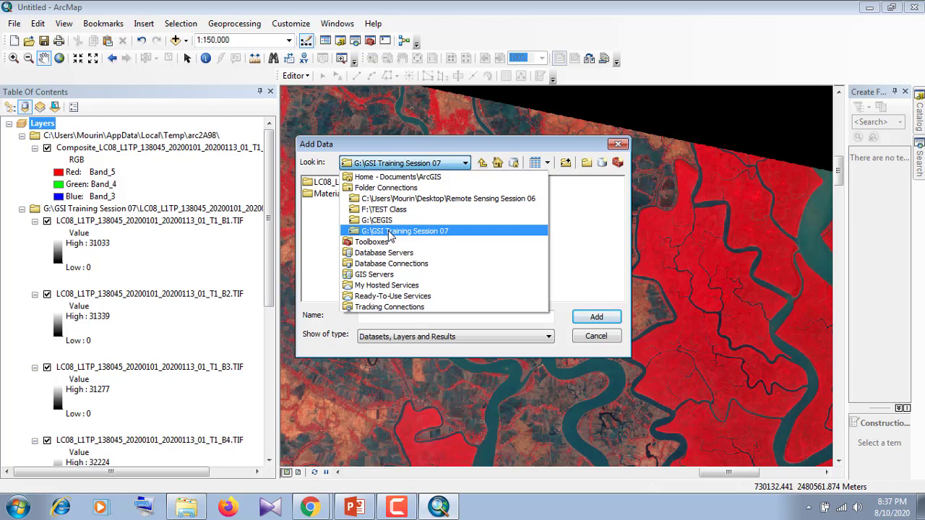
{"action": "left_click", "coordinate": [389, 232]}
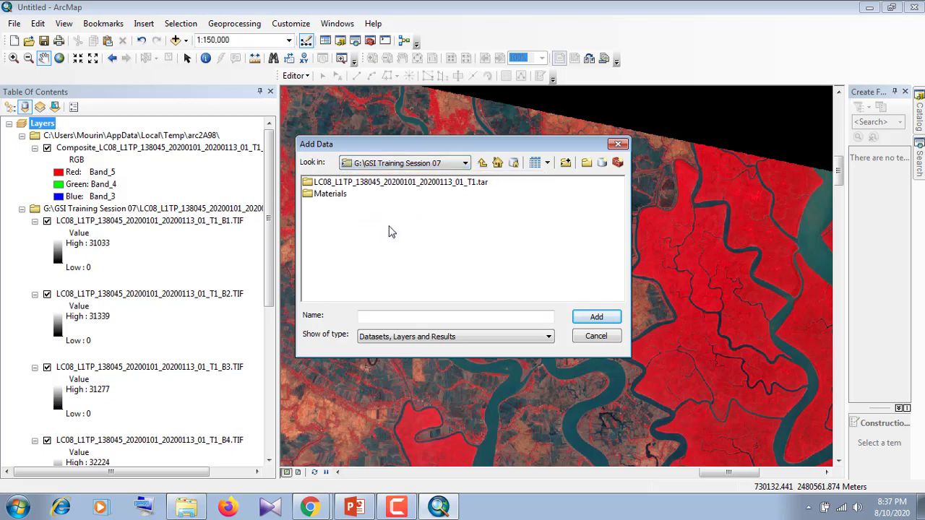
Step: Switch to Windows Explorer and extract the District Shape File ZIP archive into the GSI Training Session 07 folder
{"action": "left_click", "coordinate": [201, 508]}
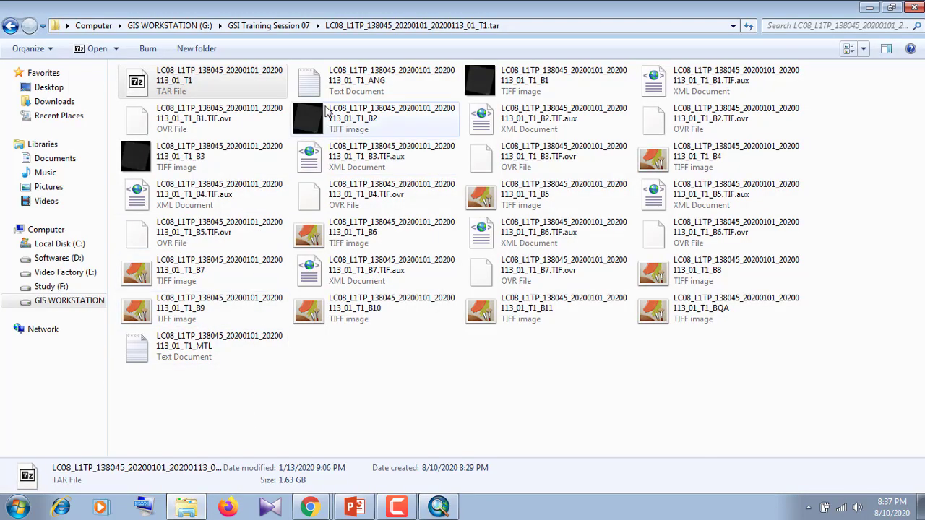
{"action": "left_click", "coordinate": [268, 26]}
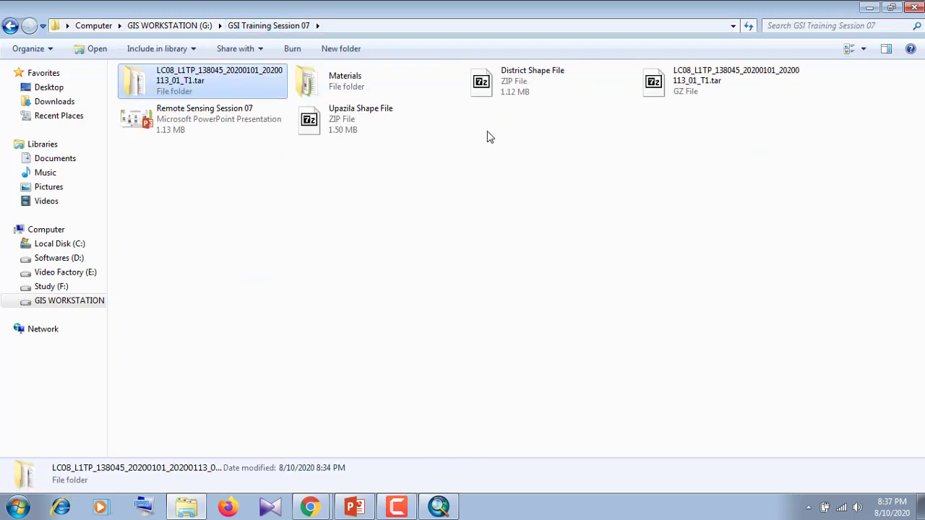
{"action": "left_click", "coordinate": [575, 98]}
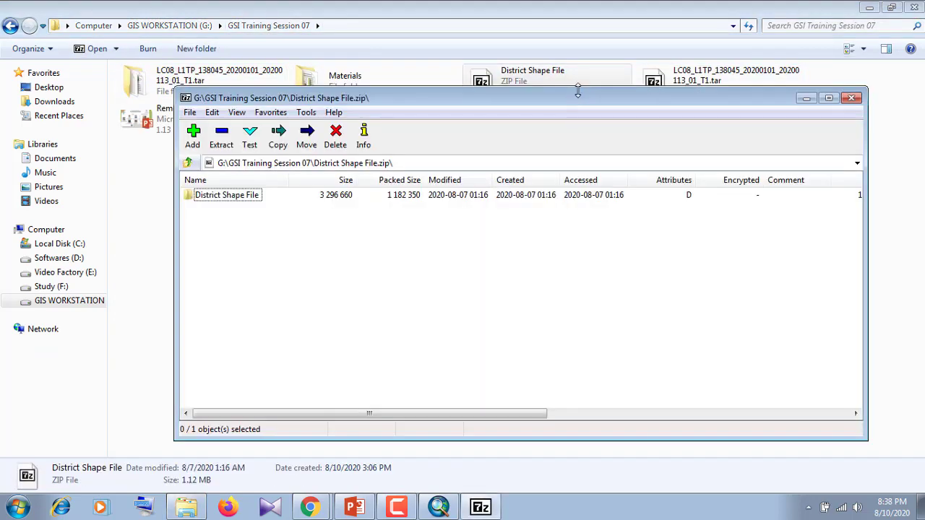
{"action": "left_click", "coordinate": [222, 137]}
{"action": "left_click", "coordinate": [537, 329]}
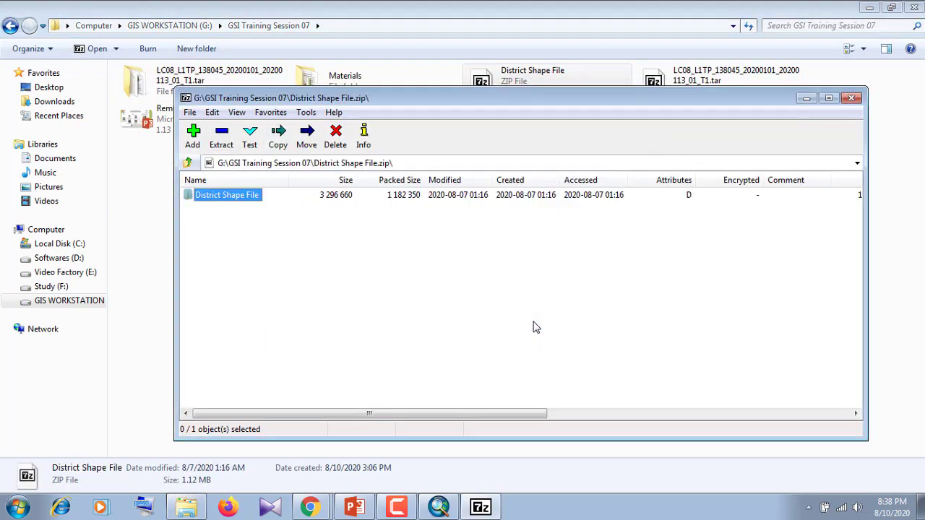
{"action": "left_click", "coordinate": [807, 98]}
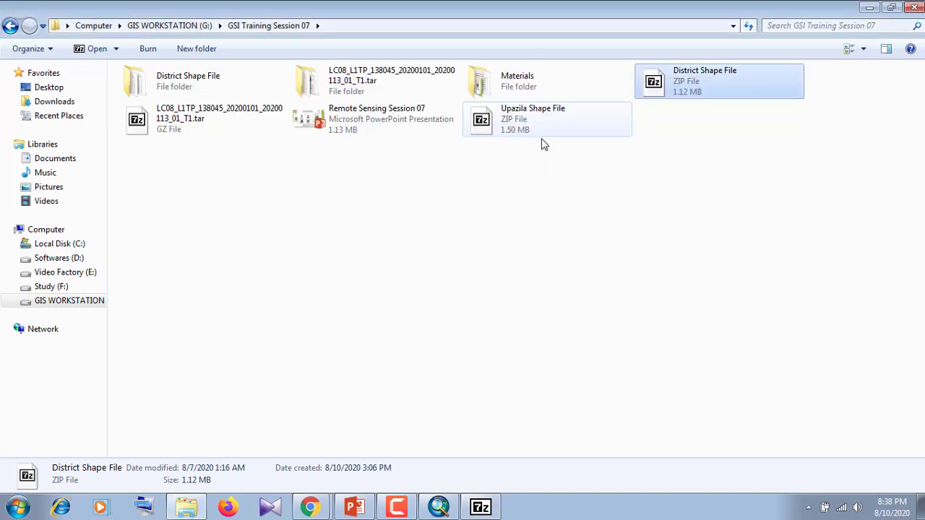
Step: Extract the Upazila Shape File ZIP archive into the GSI Training Session 07 folder and refresh the file view
{"action": "left_click", "coordinate": [535, 133]}
{"action": "double_click", "coordinate": [536, 133]}
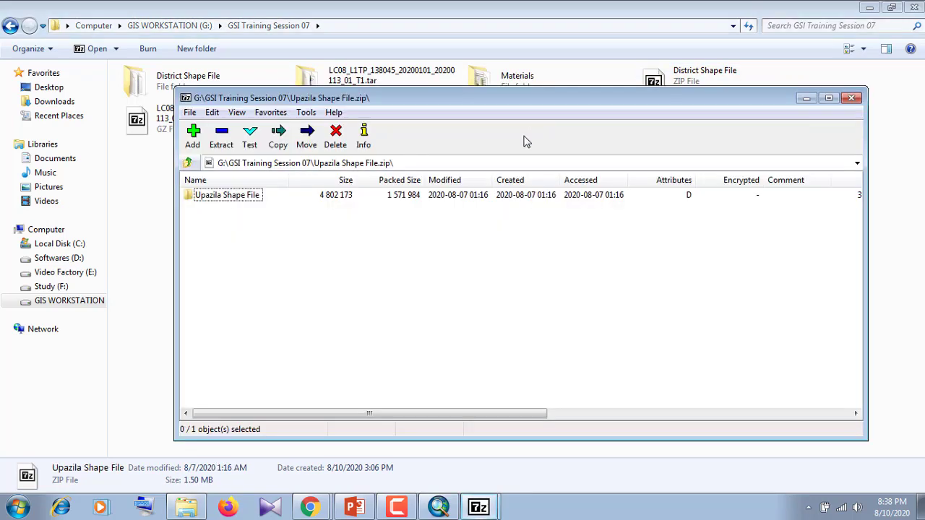
{"action": "left_click", "coordinate": [222, 137]}
{"action": "left_click", "coordinate": [535, 325]}
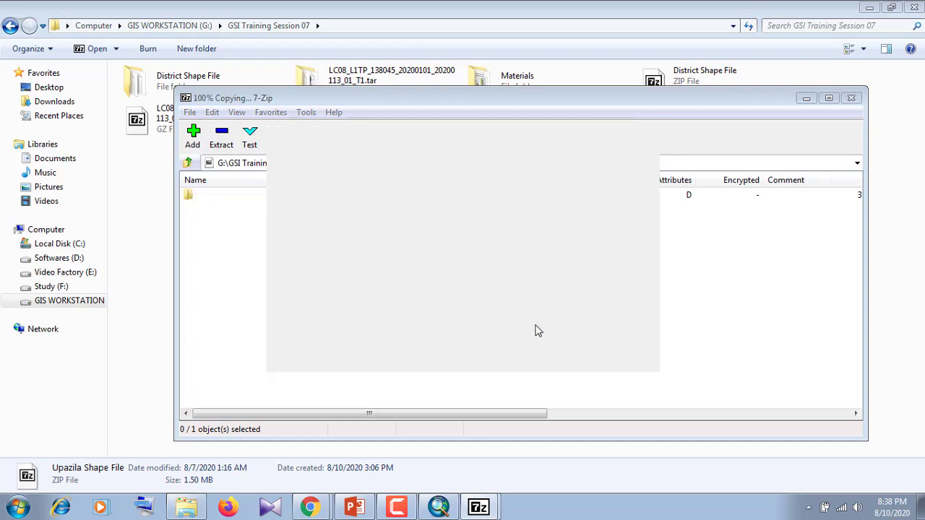
{"action": "left_click", "coordinate": [850, 98]}
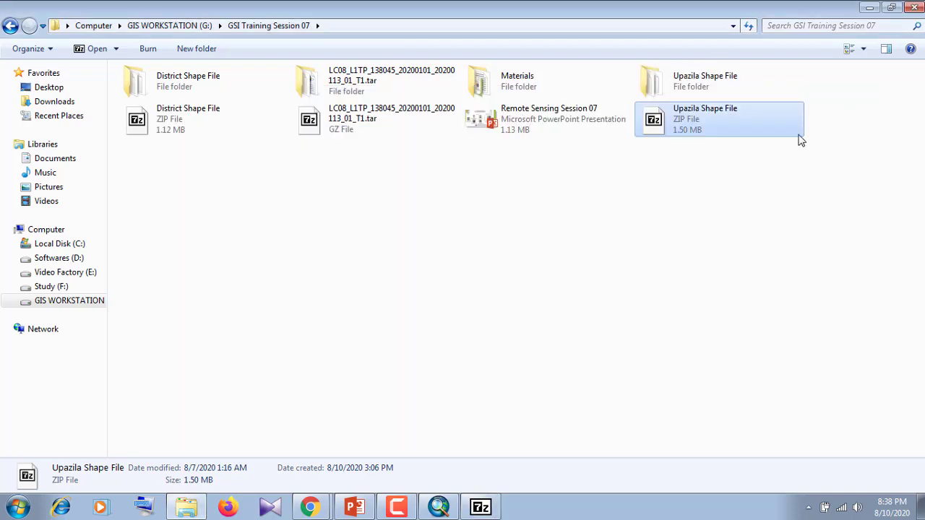
{"action": "right_click", "coordinate": [365, 229]}
{"action": "left_click", "coordinate": [393, 271]}
Step: Return to ArcMap, recheck the GSI Training Session 07 folder for the extracted shapefiles and dismiss the Add Data dialog
{"action": "left_click", "coordinate": [439, 507]}
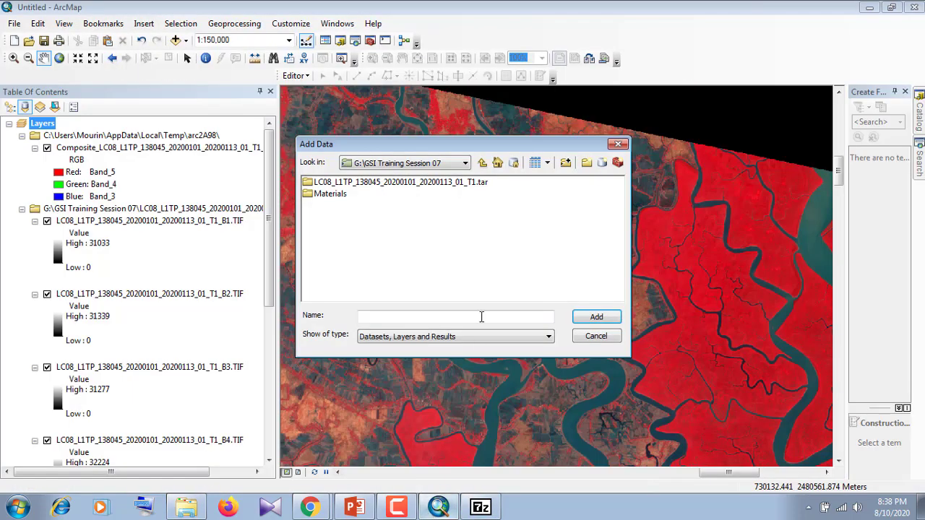
{"action": "left_click", "coordinate": [482, 164]}
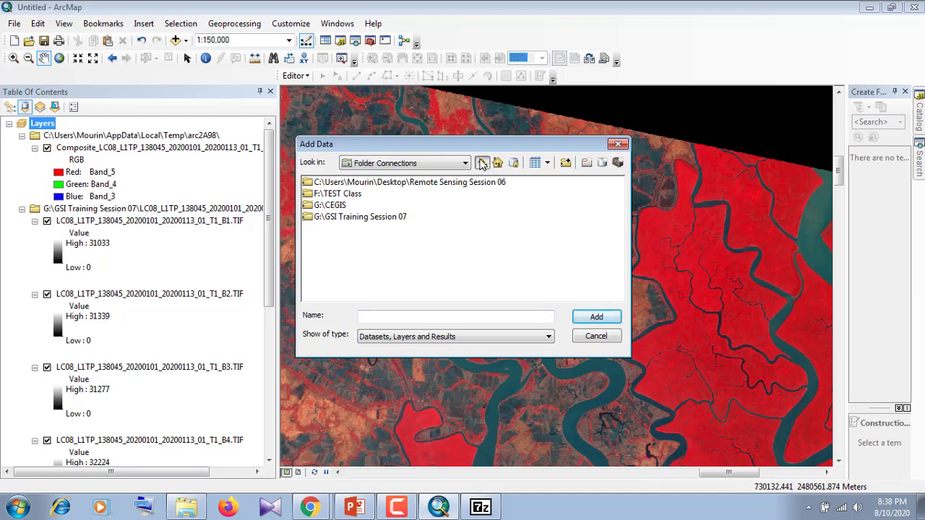
{"action": "double_click", "coordinate": [349, 217]}
{"action": "left_click", "coordinate": [331, 195]}
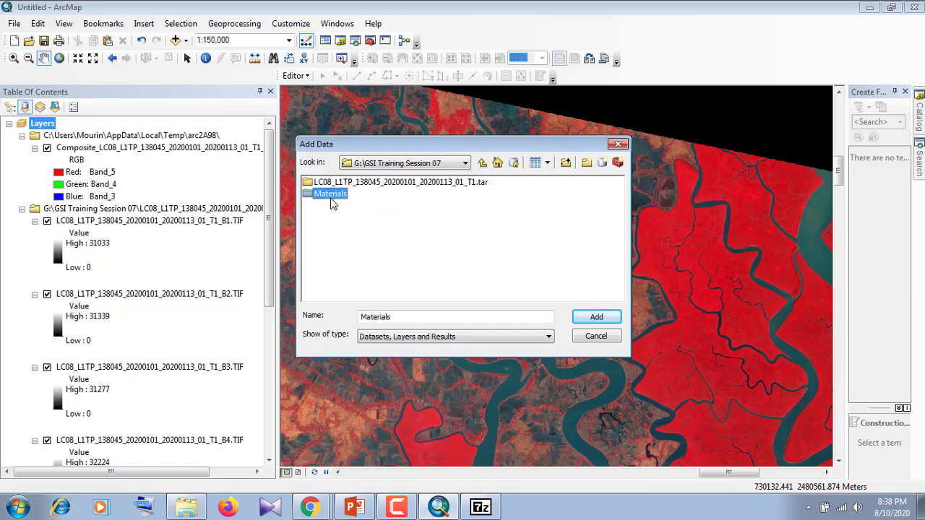
{"action": "left_click", "coordinate": [618, 145]}
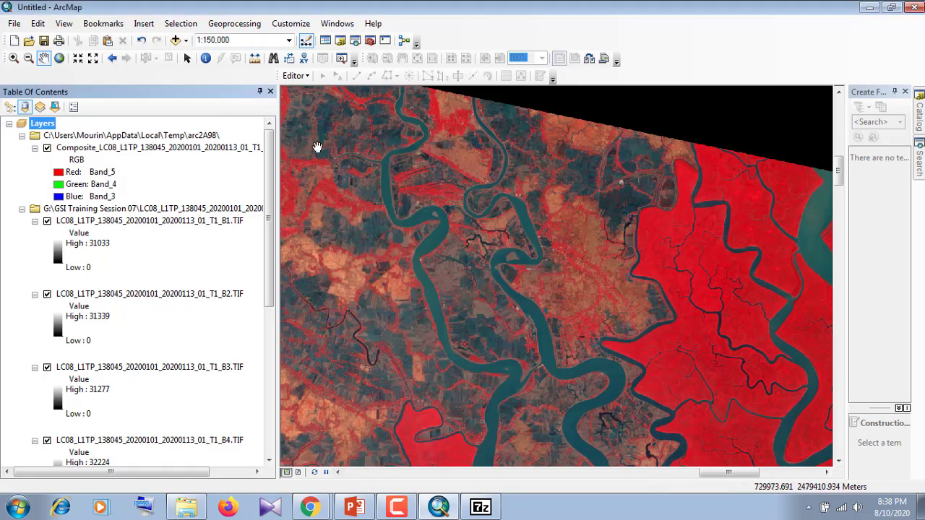
Step: Add BD_Upazila.shp from the Upazila Shape File folder to the map
{"action": "right_click", "coordinate": [43, 124]}
{"action": "left_click", "coordinate": [88, 130]}
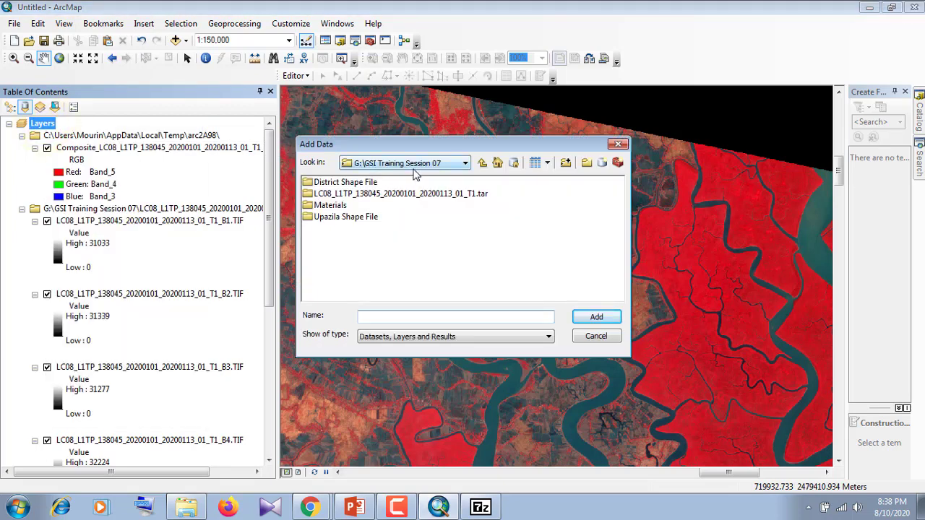
{"action": "double_click", "coordinate": [331, 217]}
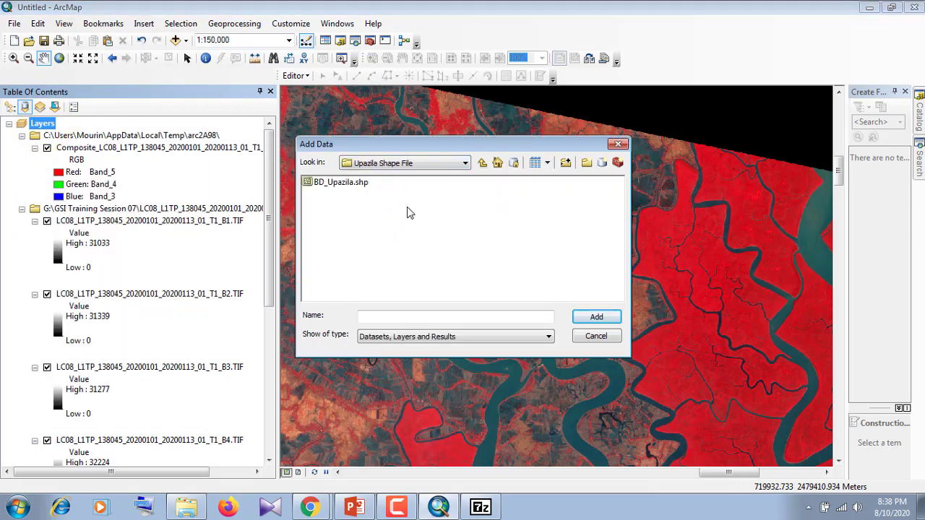
{"action": "left_click", "coordinate": [343, 183]}
{"action": "left_click", "coordinate": [586, 319]}
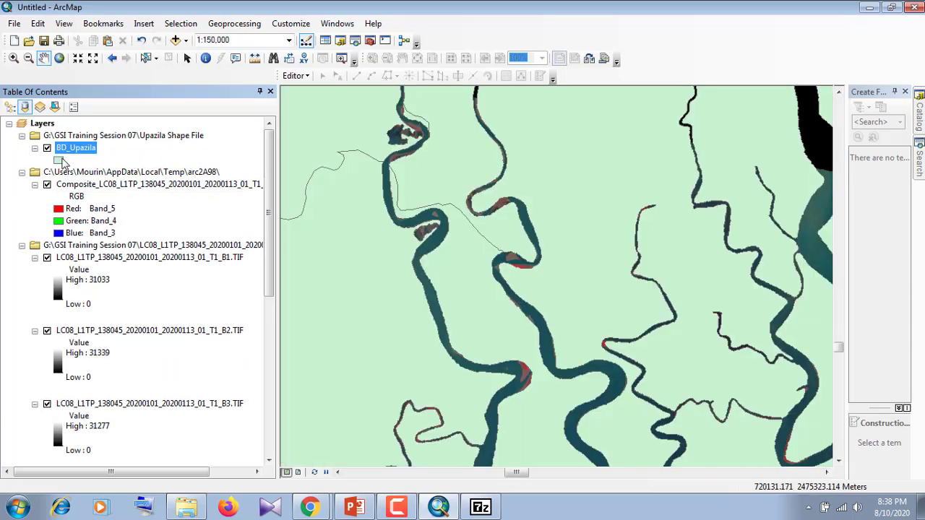
Step: Symbolise the BD_Upazila layer as Hollow with a yellow outline of width 1
{"action": "left_click", "coordinate": [60, 159]}
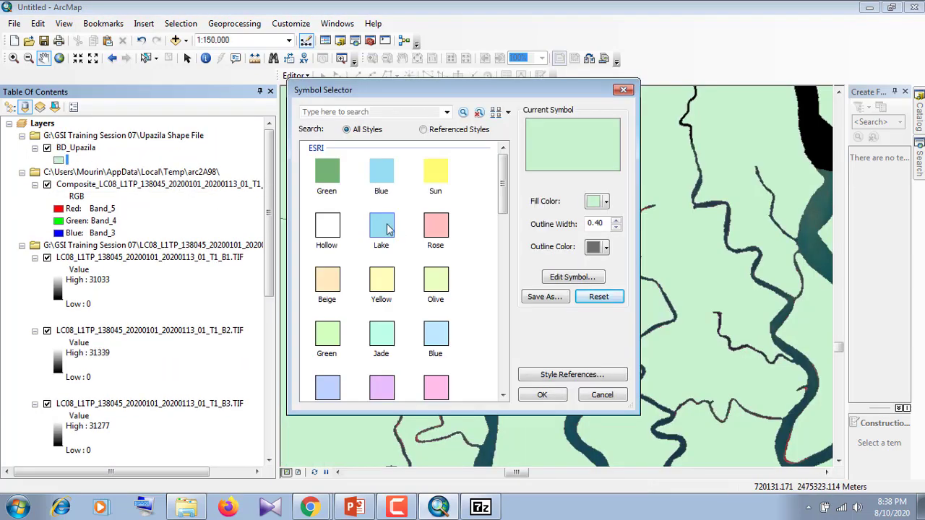
{"action": "left_click", "coordinate": [328, 229]}
{"action": "left_click", "coordinate": [615, 225]}
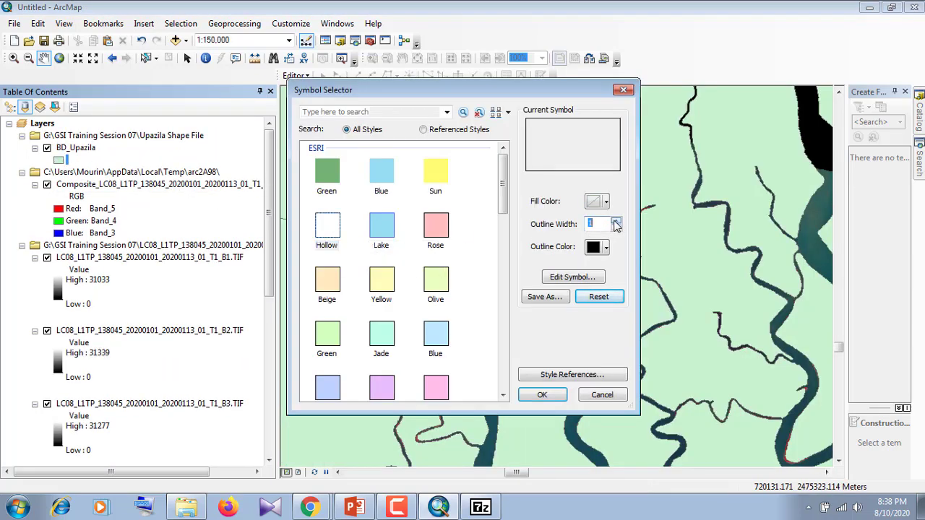
{"action": "left_click", "coordinate": [606, 248]}
{"action": "left_click", "coordinate": [631, 331]}
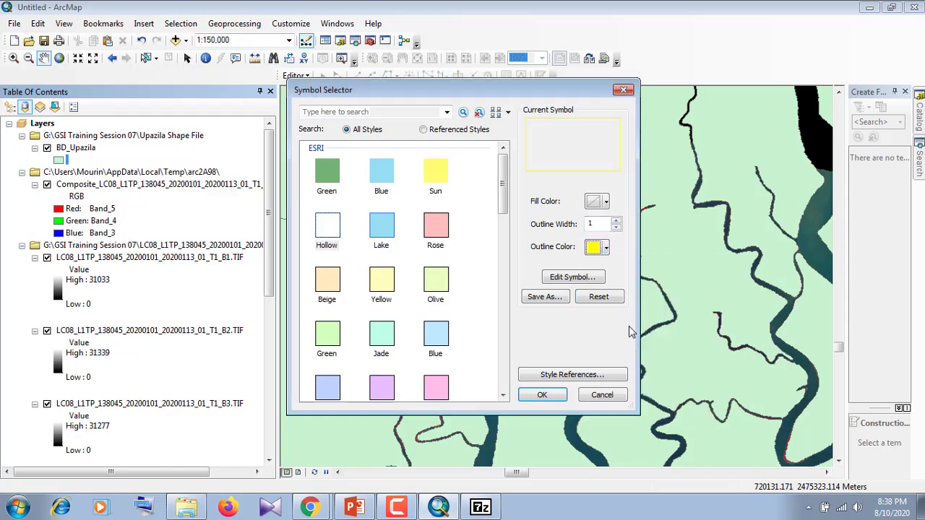
{"action": "left_click", "coordinate": [563, 394]}
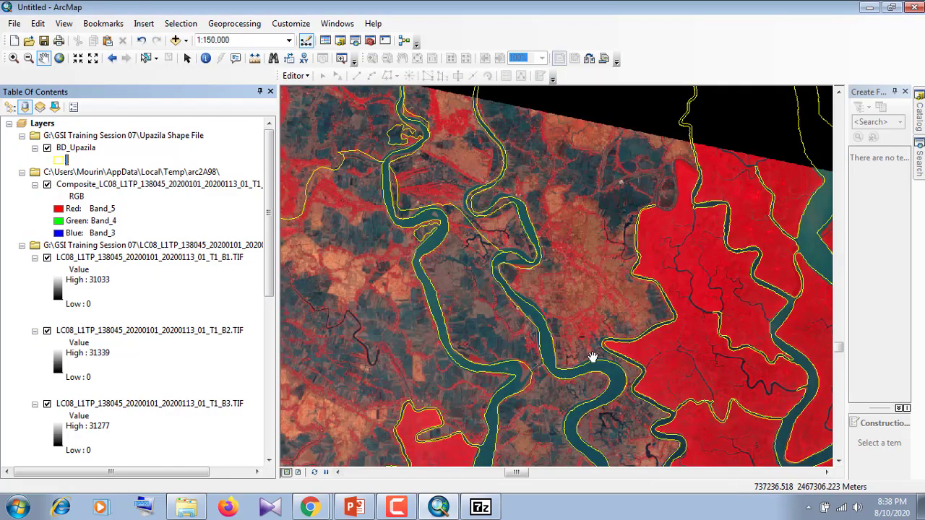
Step: Examine how the upazila boundaries line up with the rivers and land across the false-colour composite
{"action": "left_click_drag", "start_coordinate": [582, 375], "coordinate": [459, 313]}
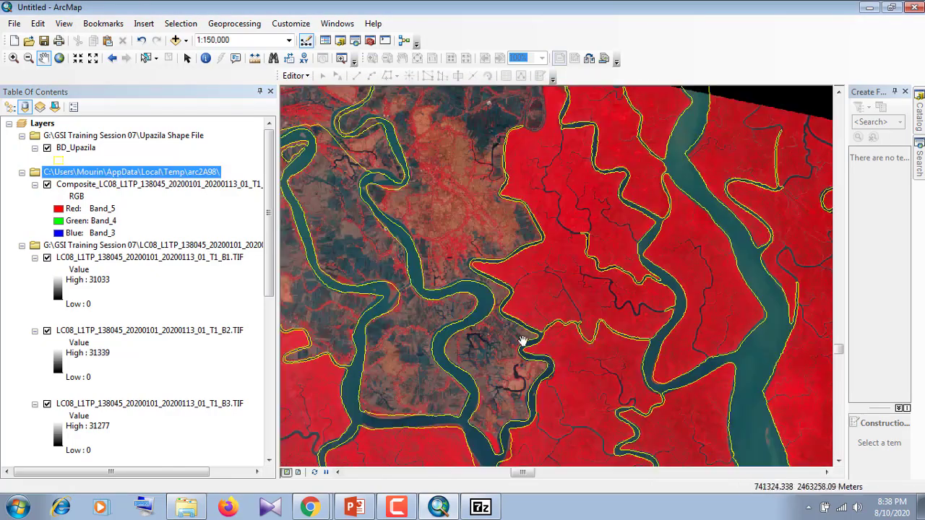
{"action": "left_click_drag", "start_coordinate": [568, 363], "coordinate": [459, 148]}
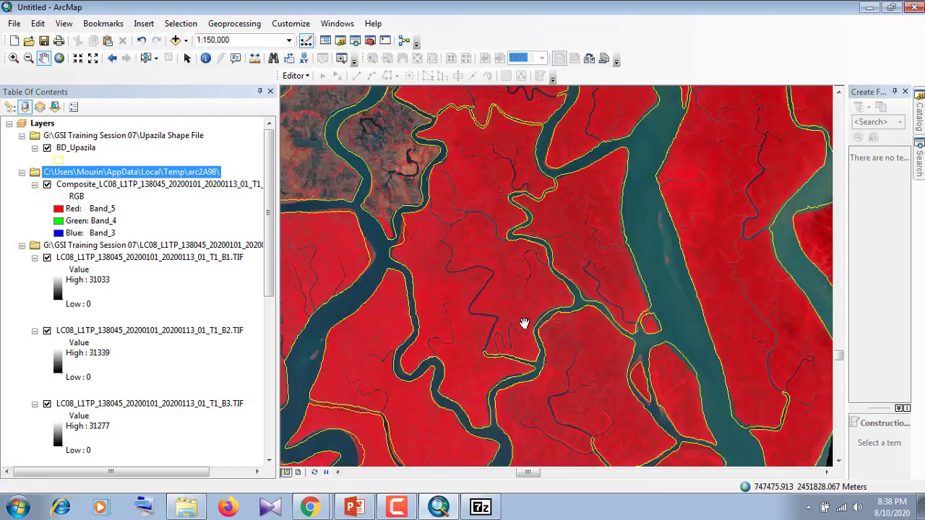
{"action": "scroll", "coordinate": [690, 274], "scroll_direction": "up", "scroll_amount": 5}
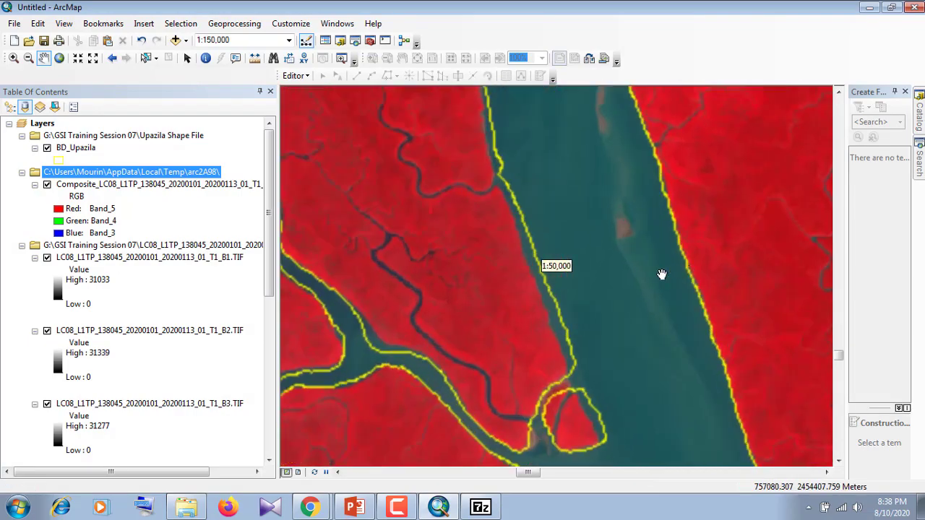
{"action": "scroll", "coordinate": [662, 274], "scroll_direction": "up", "scroll_amount": 1}
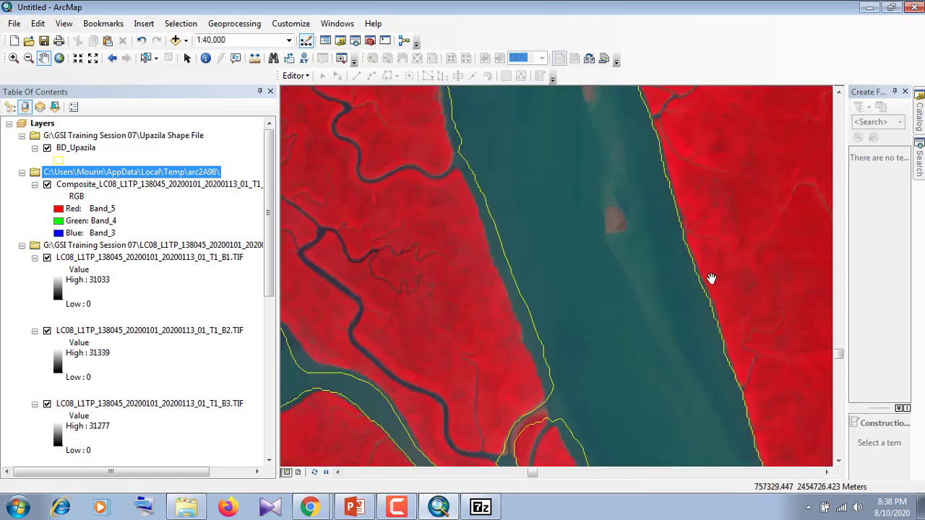
{"action": "scroll", "coordinate": [595, 237], "scroll_direction": "down", "scroll_amount": 2}
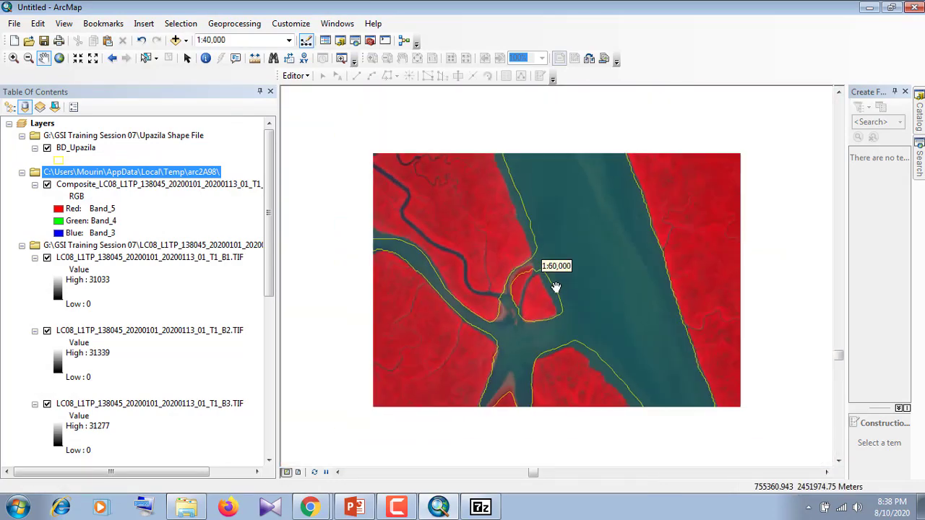
{"action": "scroll", "coordinate": [556, 288], "scroll_direction": "up", "scroll_amount": 4}
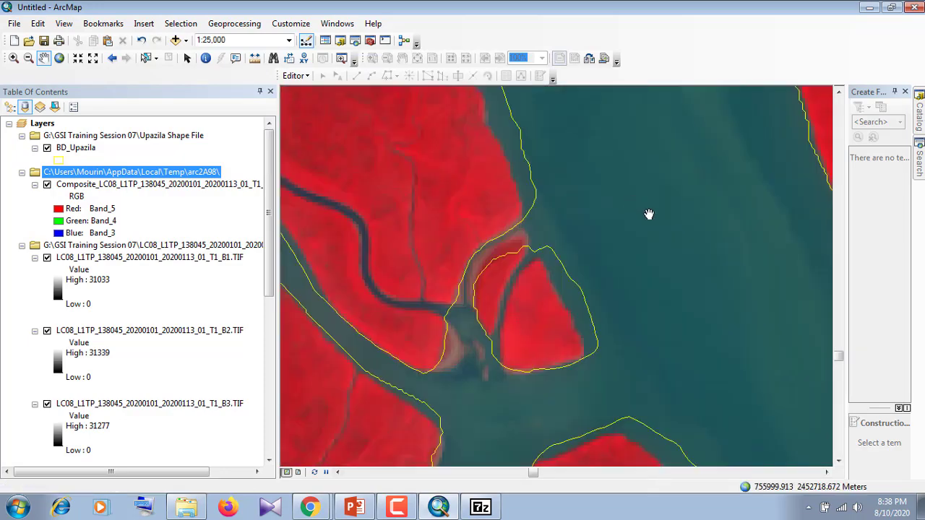
{"action": "scroll", "coordinate": [449, 304], "scroll_direction": "down", "scroll_amount": 4}
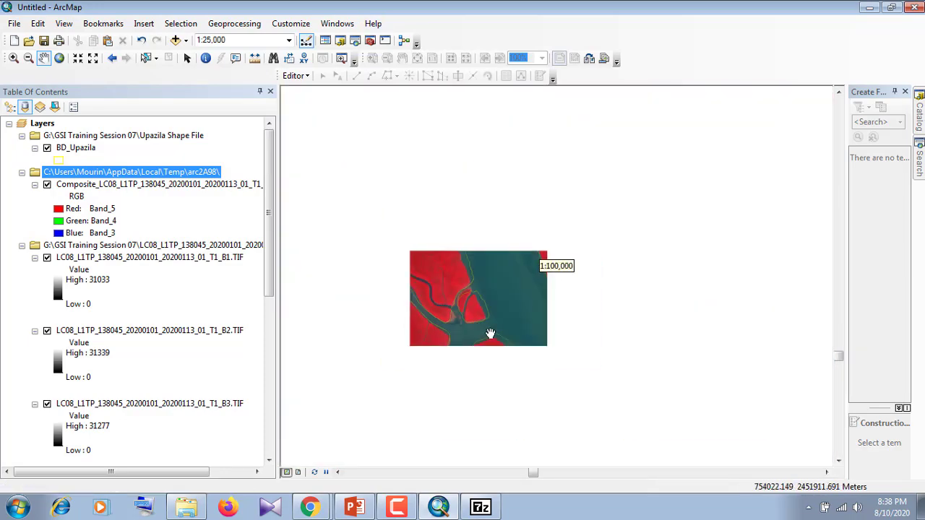
{"action": "scroll", "coordinate": [569, 382], "scroll_direction": "down", "scroll_amount": 3}
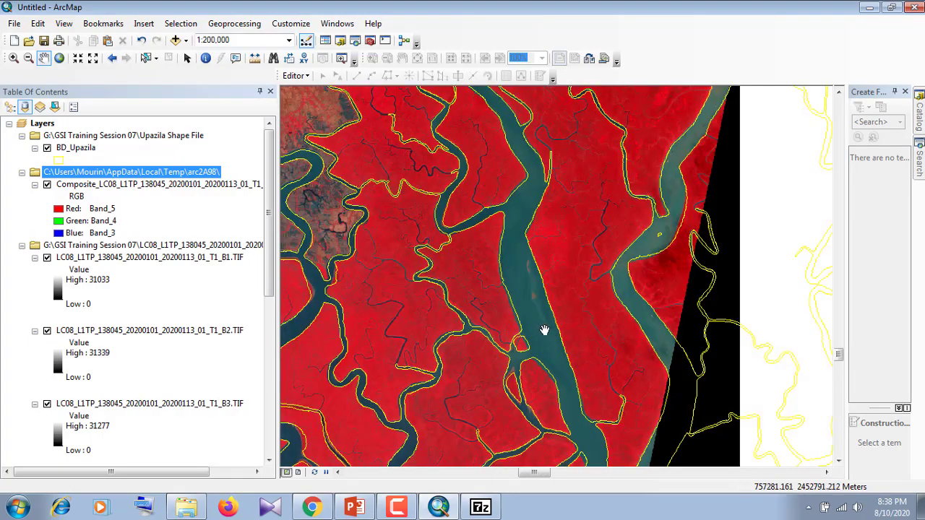
{"action": "mouse_move", "coordinate": [545, 330]}
{"action": "left_mouse_down"}
{"action": "mouse_move", "coordinate": [553, 341]}
{"action": "mouse_move", "coordinate": [710, 258]}
{"action": "left_mouse_up"}
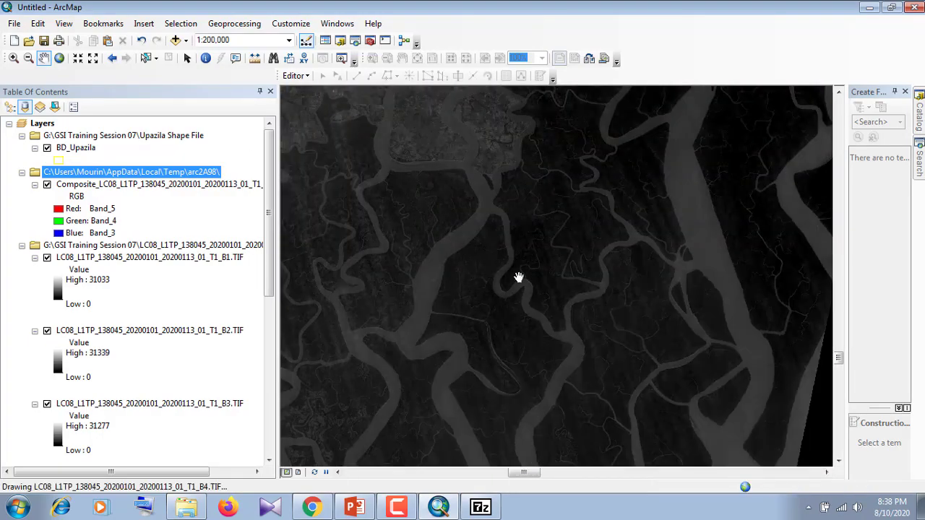
{"action": "left_click_drag", "start_coordinate": [519, 277], "coordinate": [547, 361]}
{"action": "scroll", "coordinate": [505, 321], "scroll_direction": "up", "scroll_amount": 3}
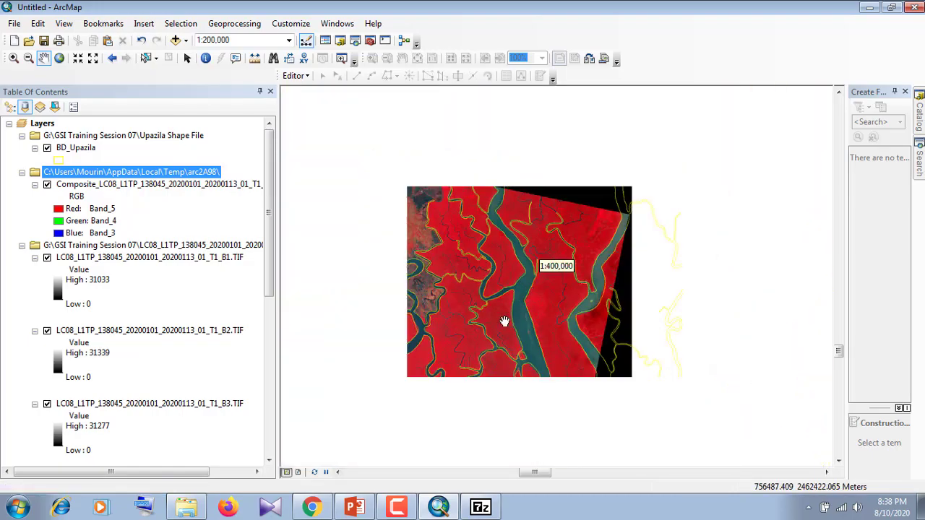
{"action": "left_click_drag", "start_coordinate": [424, 378], "coordinate": [481, 368]}
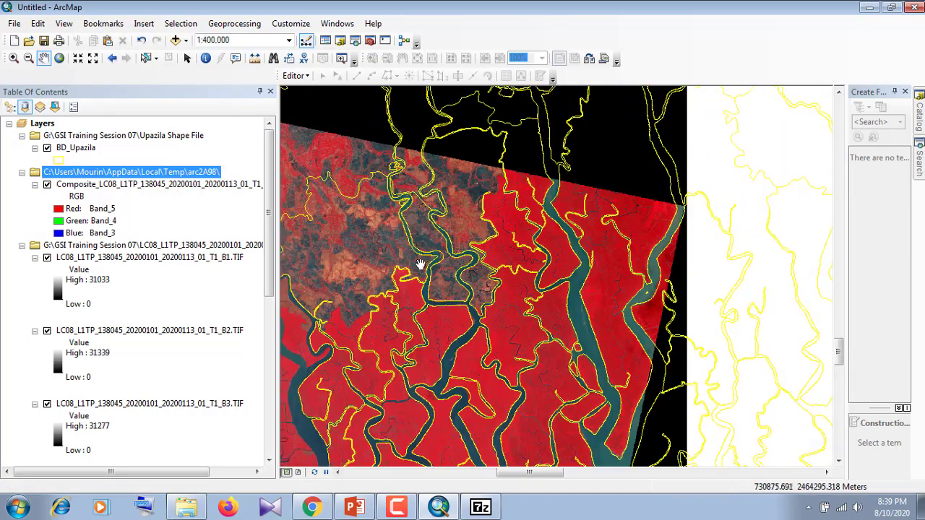
{"action": "left_click_drag", "start_coordinate": [362, 192], "coordinate": [506, 330]}
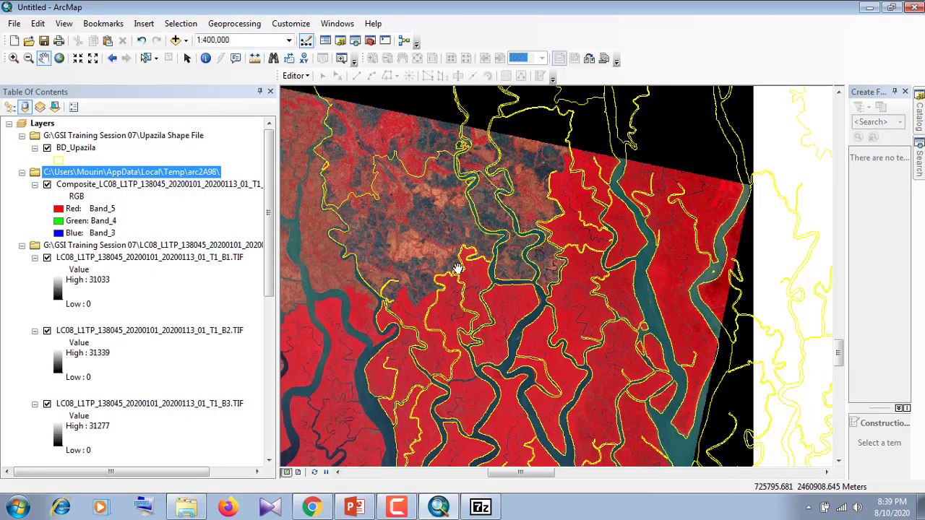
Step: Start a new shapefile in the GSI Training Session 07 folder from the Catalog
{"action": "left_click", "coordinate": [920, 121]}
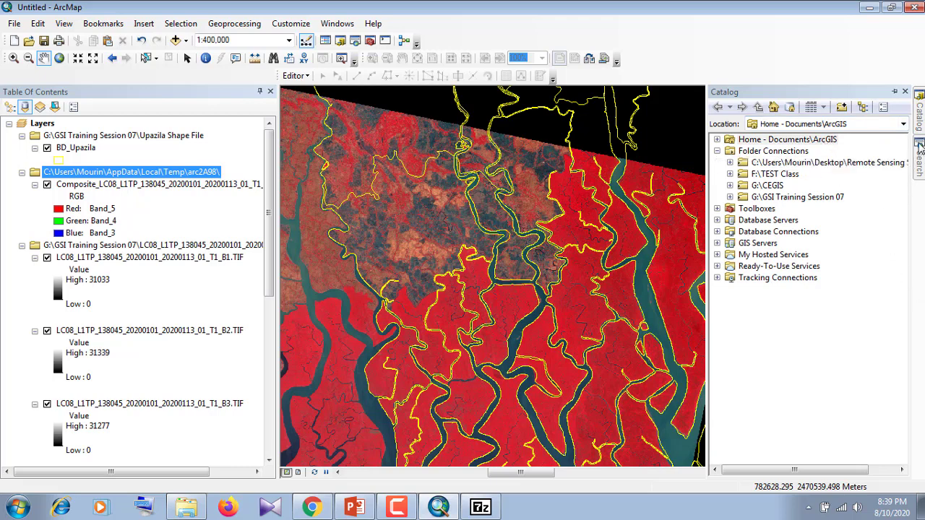
{"action": "left_click", "coordinate": [730, 197]}
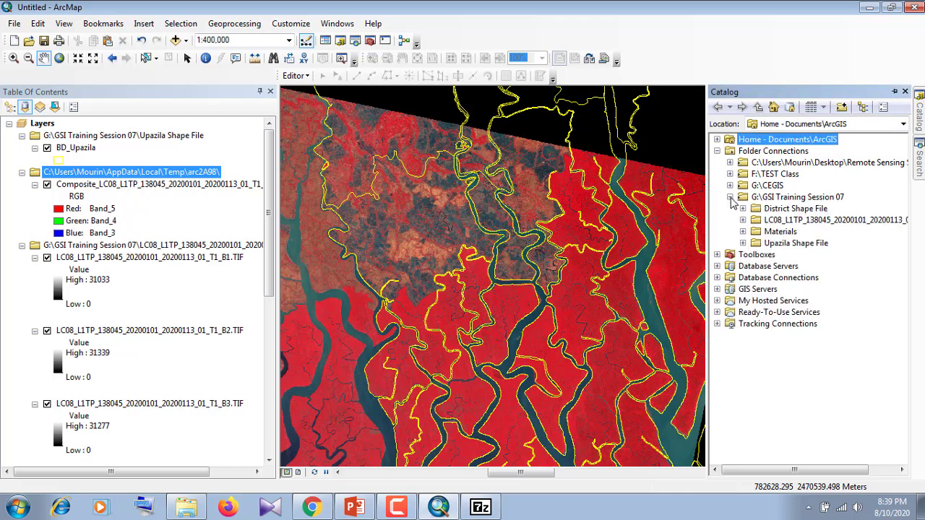
{"action": "right_click", "coordinate": [786, 201]}
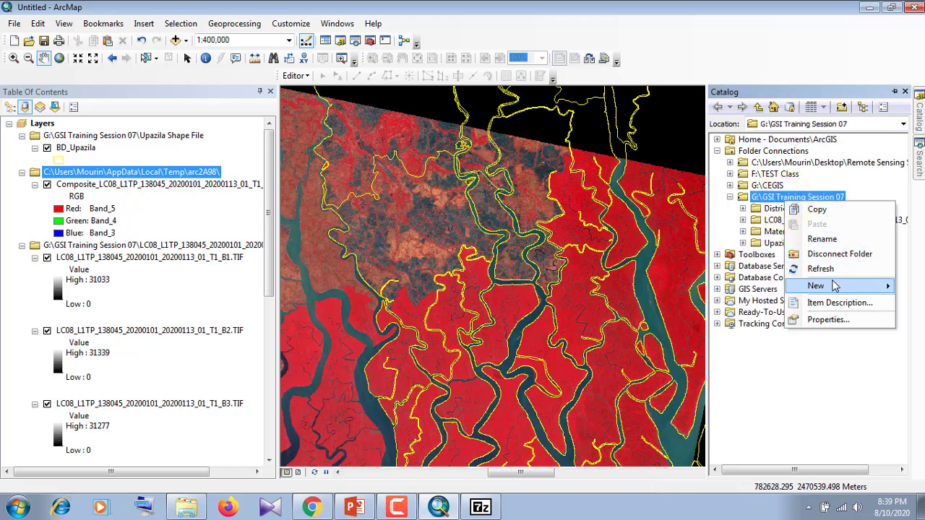
{"action": "mouse_move", "coordinate": [833, 288]}
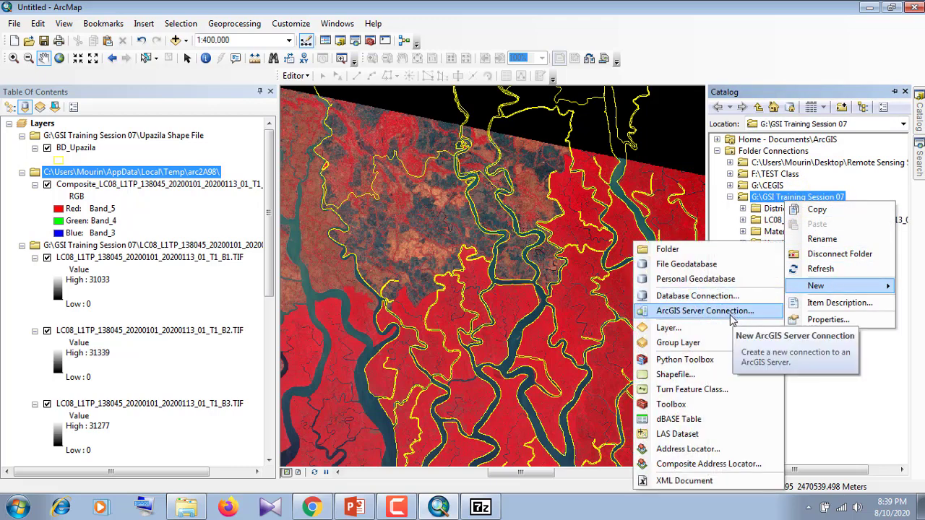
{"action": "left_click", "coordinate": [675, 375]}
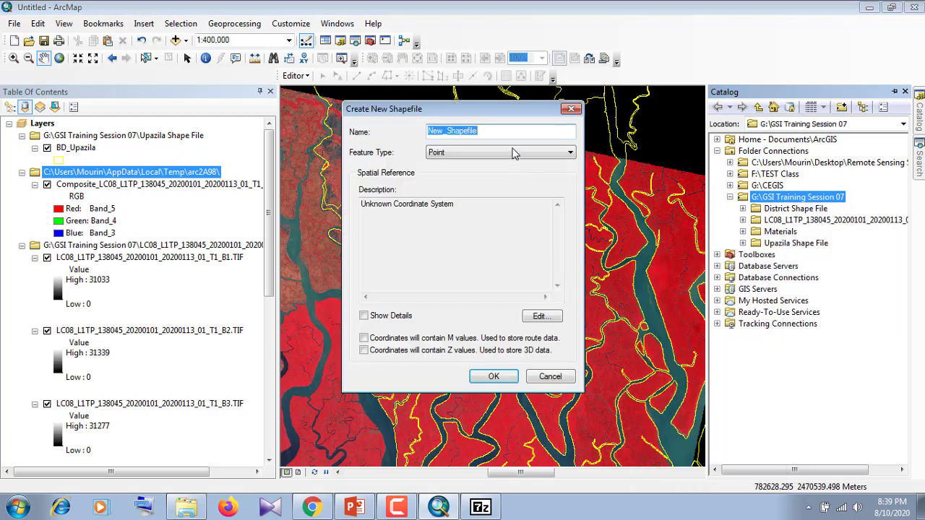